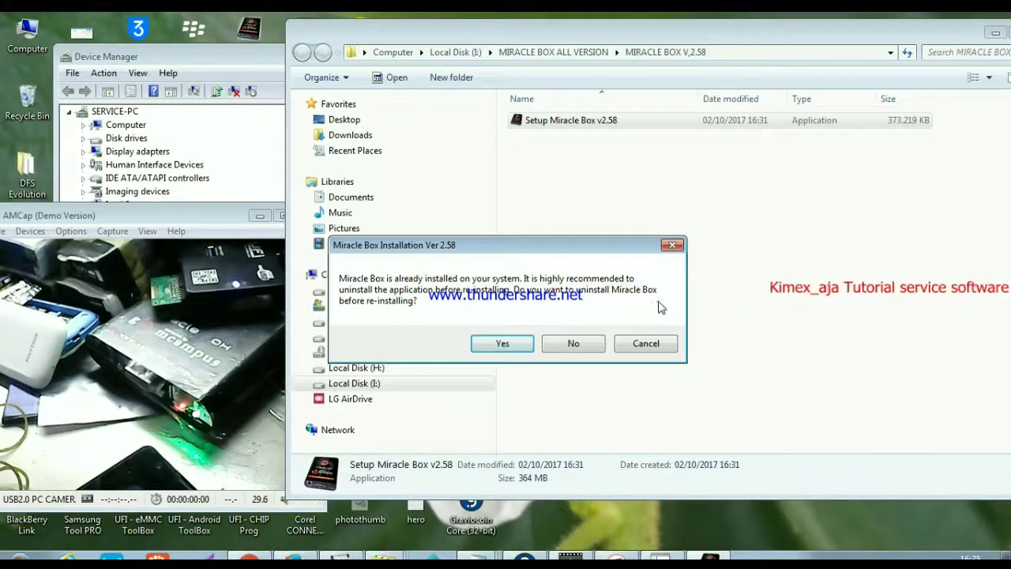
Step: Uninstall the existing Miracle Box version, close the uninstaller, and acknowledge the note about deleting old data
click(502, 344)
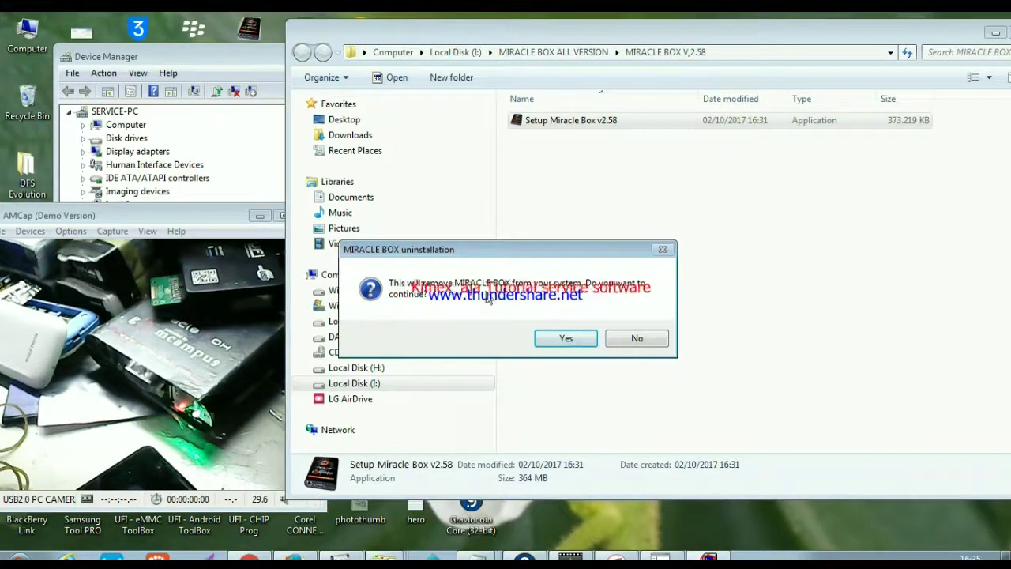
click(567, 338)
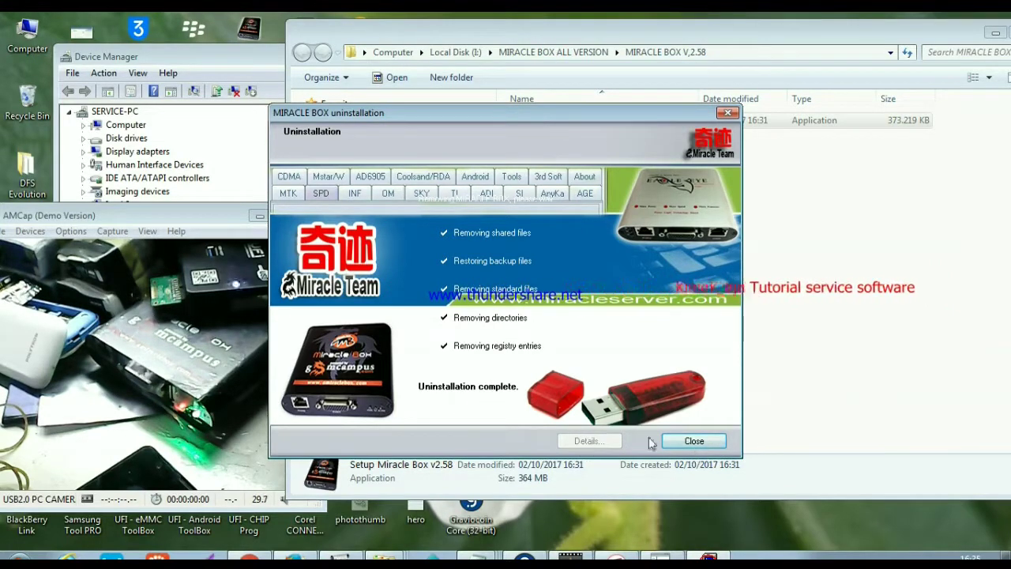
click(694, 441)
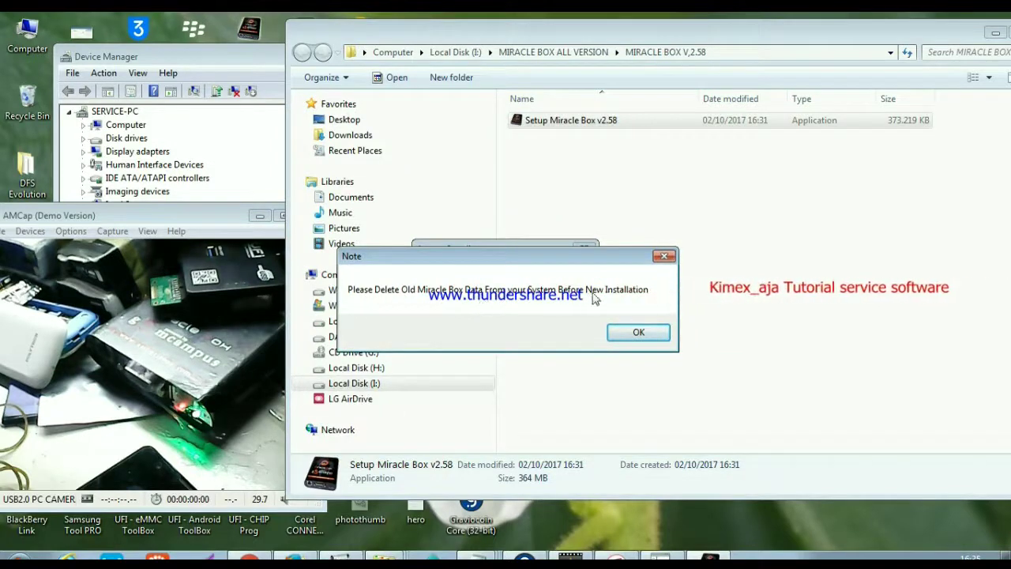
click(635, 335)
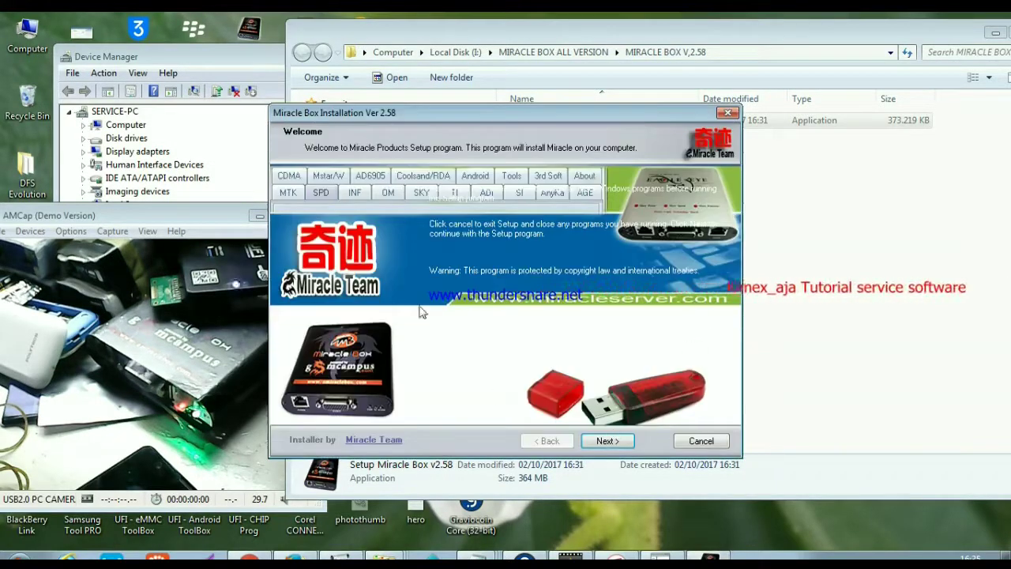
Step: Install Miracle Box v2.58, accepting the license agreement and acknowledging the closing welcome message
drag(487, 117, 570, 112)
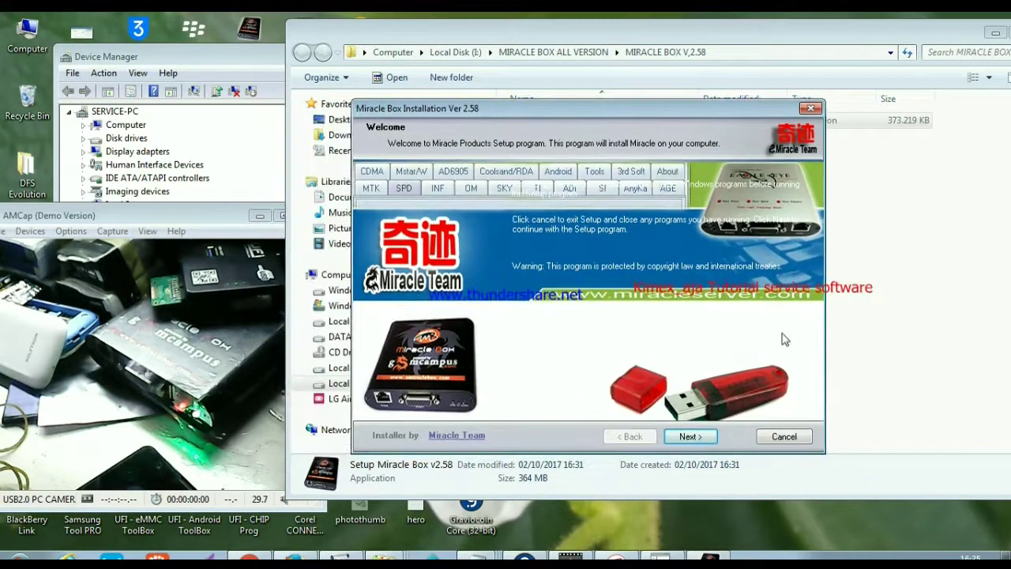
click(690, 434)
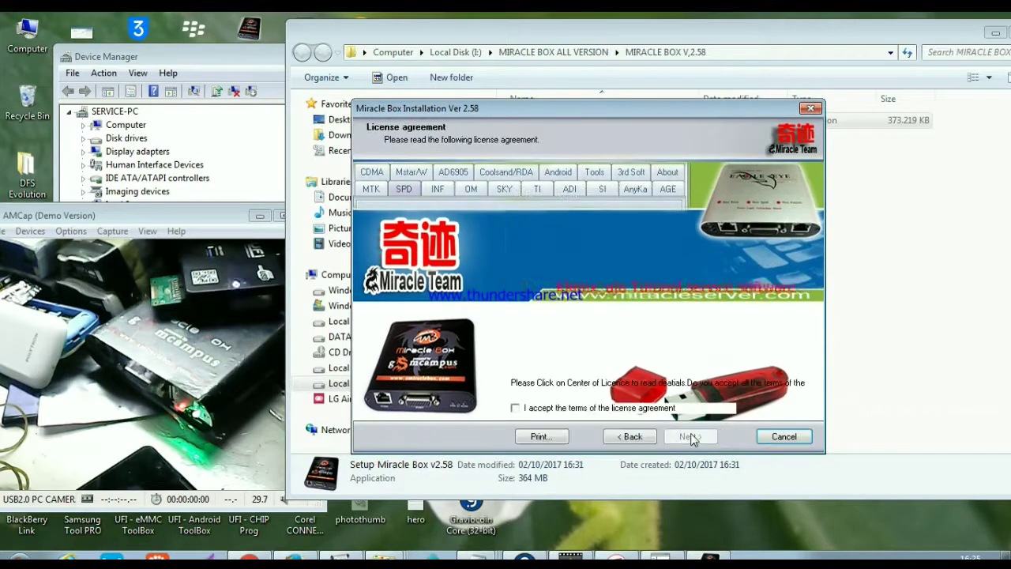
click(515, 407)
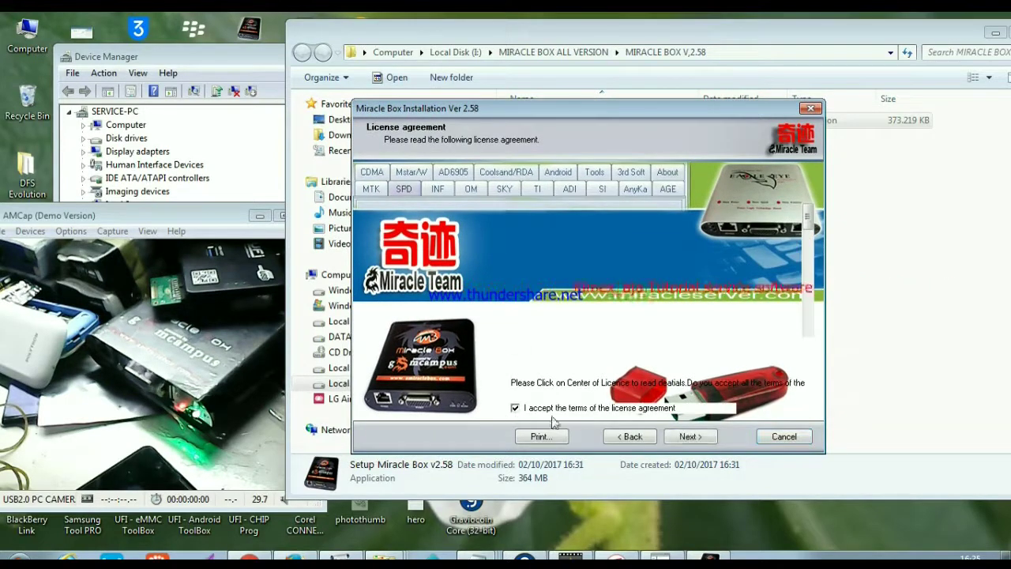
click(690, 440)
click(687, 439)
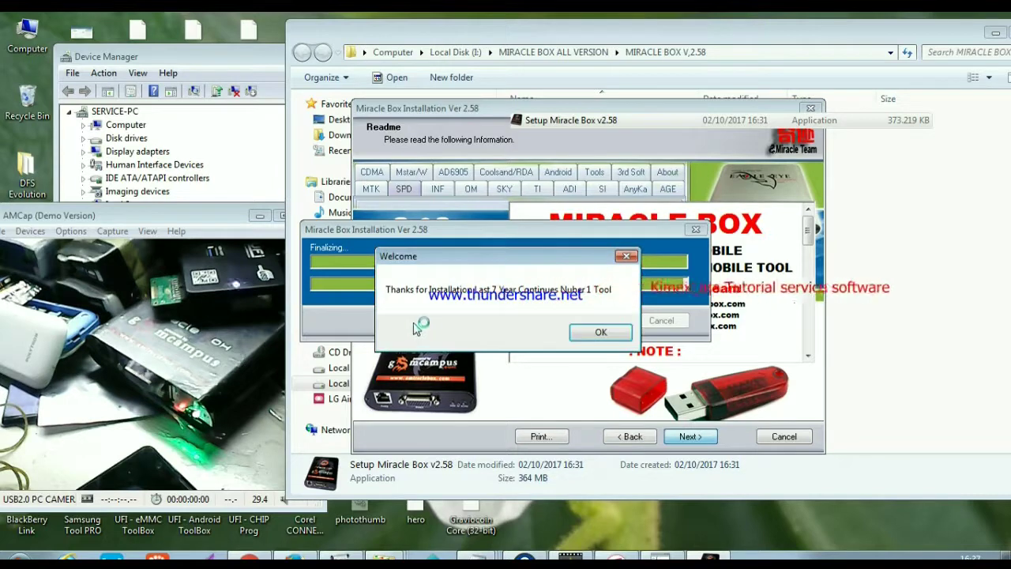
click(600, 332)
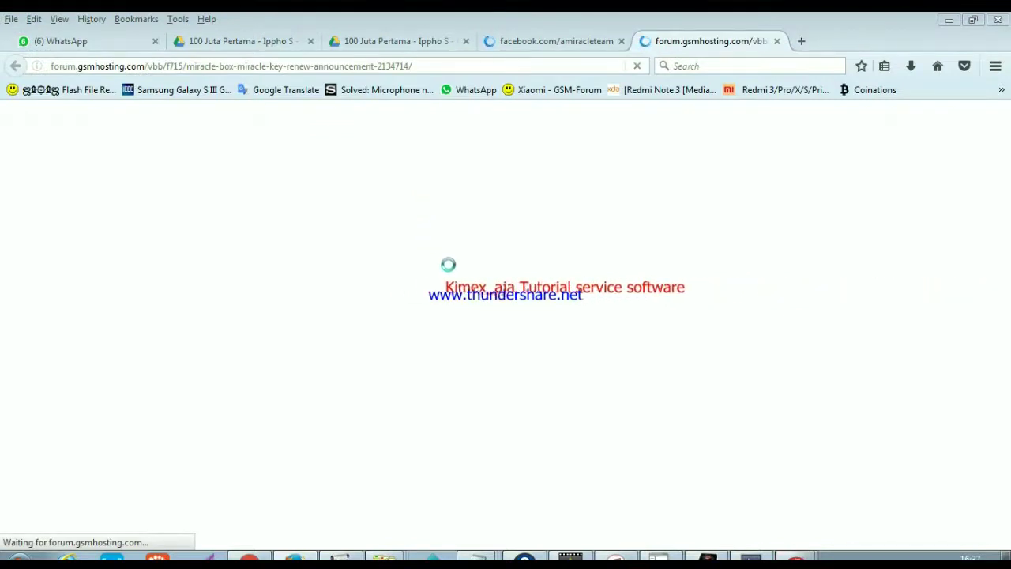
Step: Minimize the browser and run the PL-2303 USB-to-Serial driver setup with the Remove option
click(948, 22)
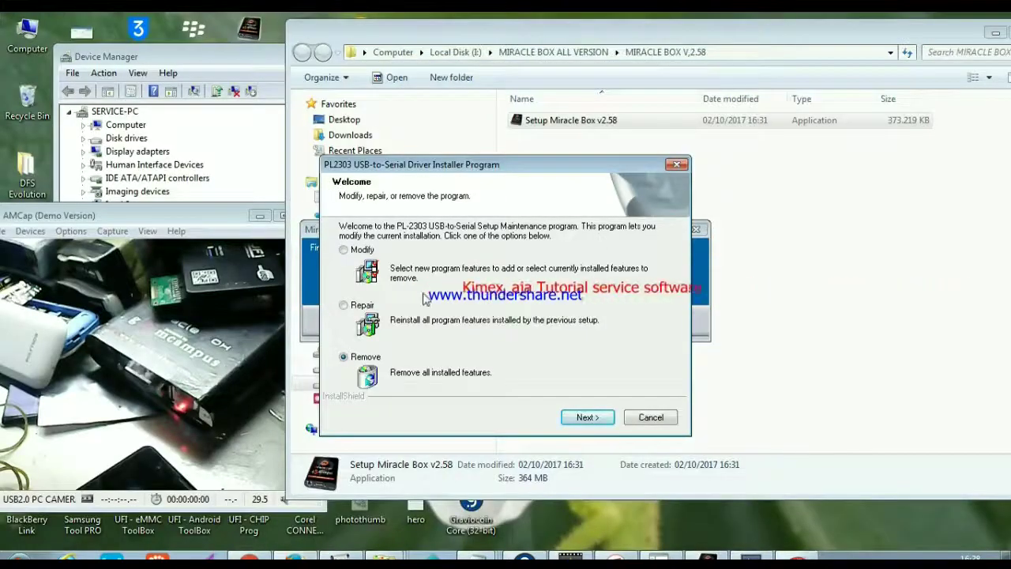
click(588, 417)
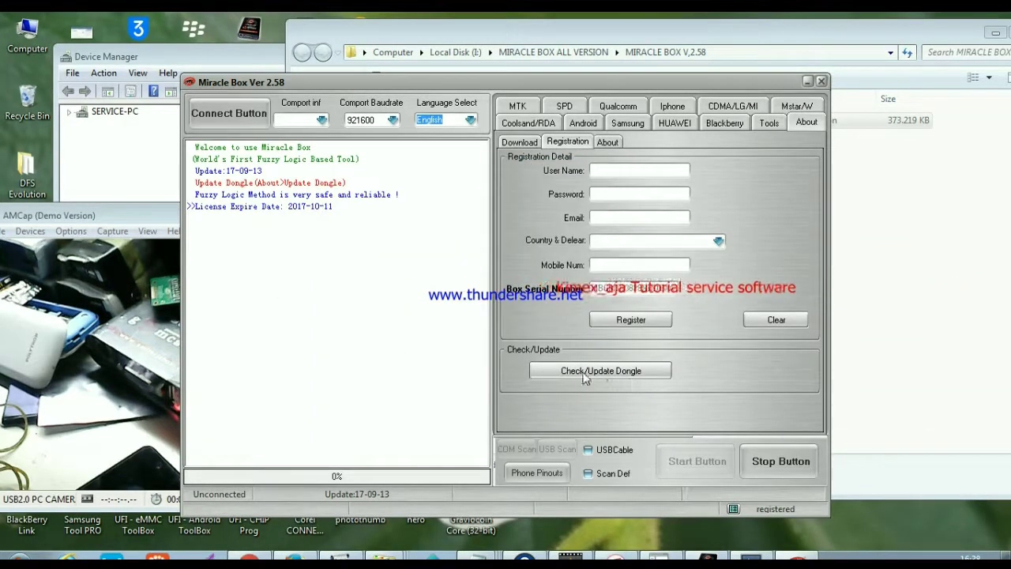
Step: Try to update the dongle in Miracle Box, and check the COM ports in Device Manager
click(613, 373)
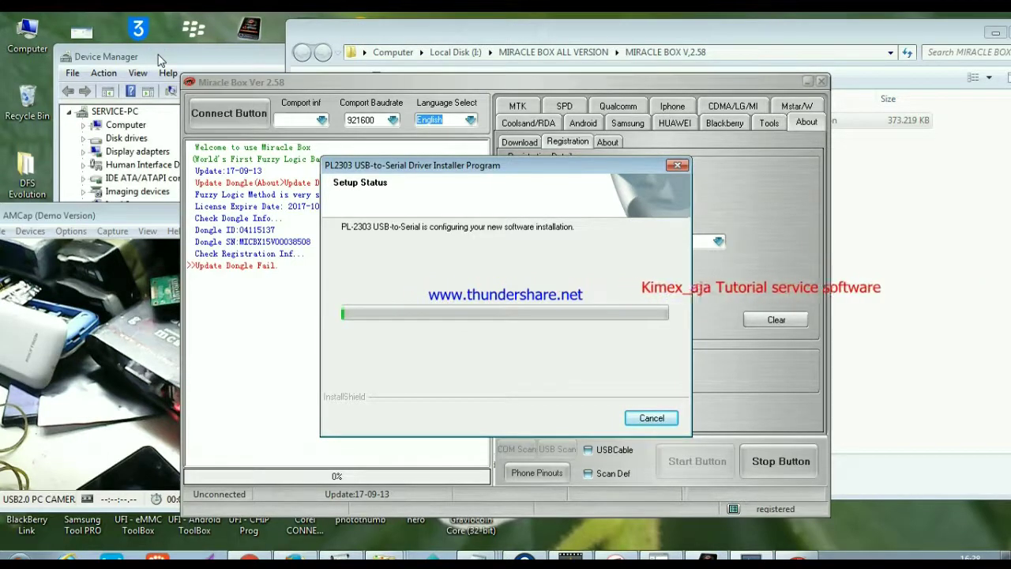
click(161, 61)
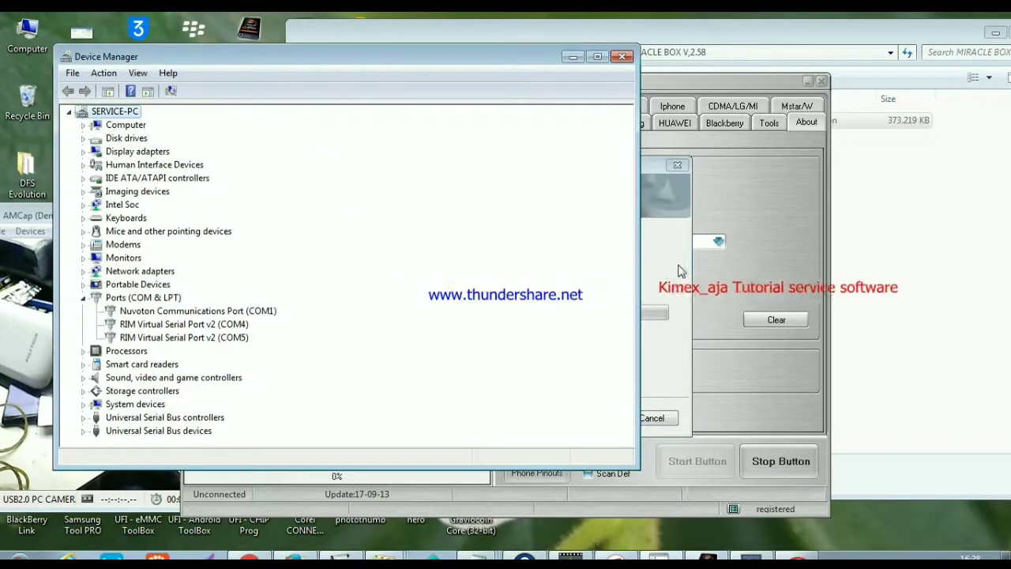
click(765, 263)
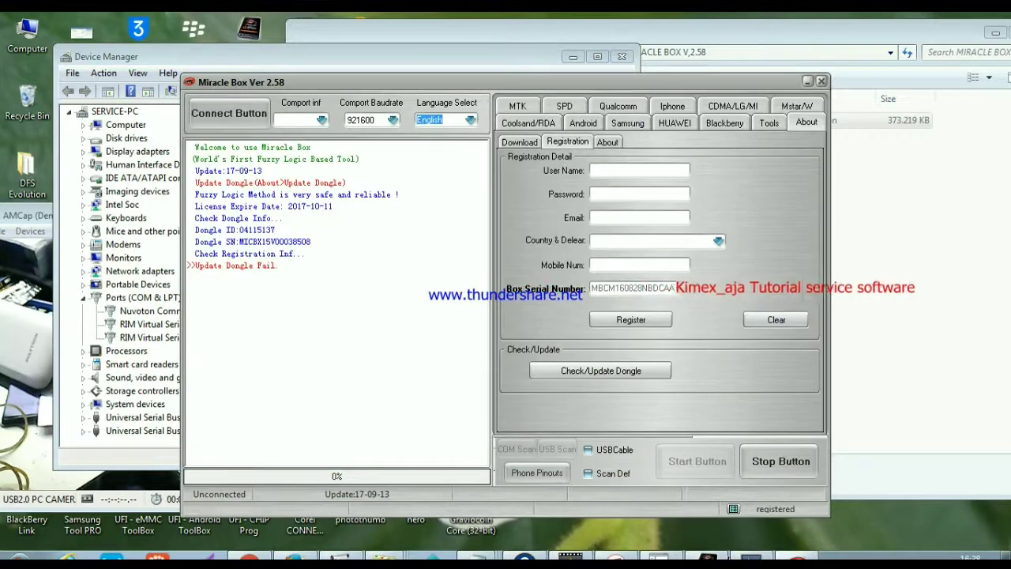
Step: Finish the PL-2303 USB-to-Serial driver setup without restarting the computer, and select the Prolific COM port in Device Manager
click(33, 300)
drag(575, 173, 646, 172)
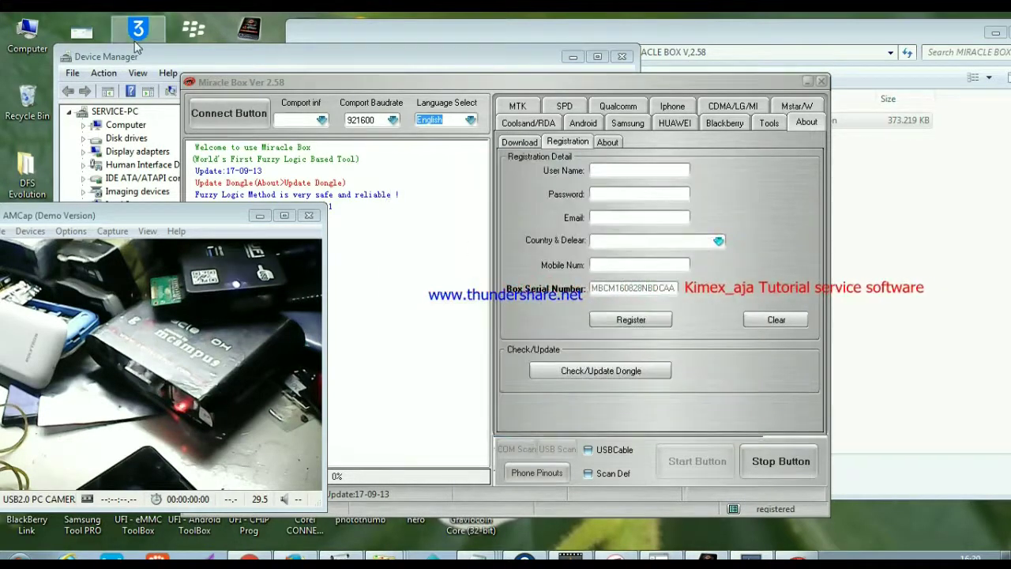
click(170, 91)
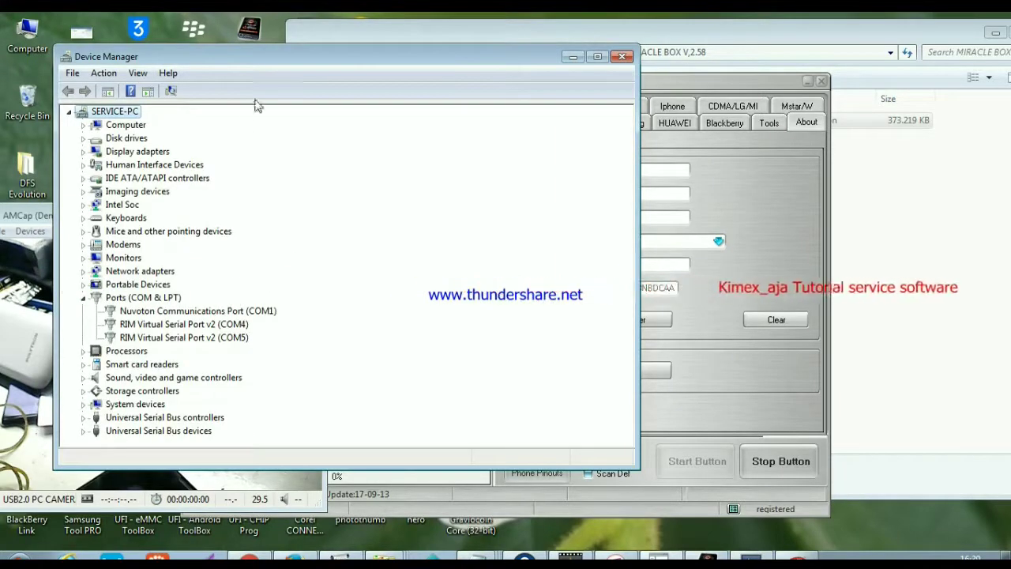
drag(290, 55, 545, 35)
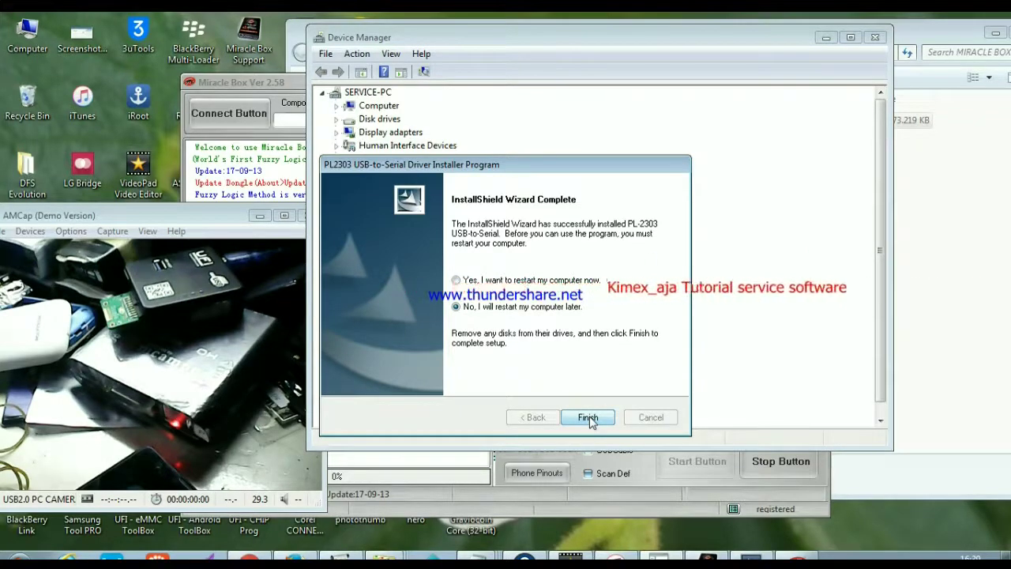
click(588, 418)
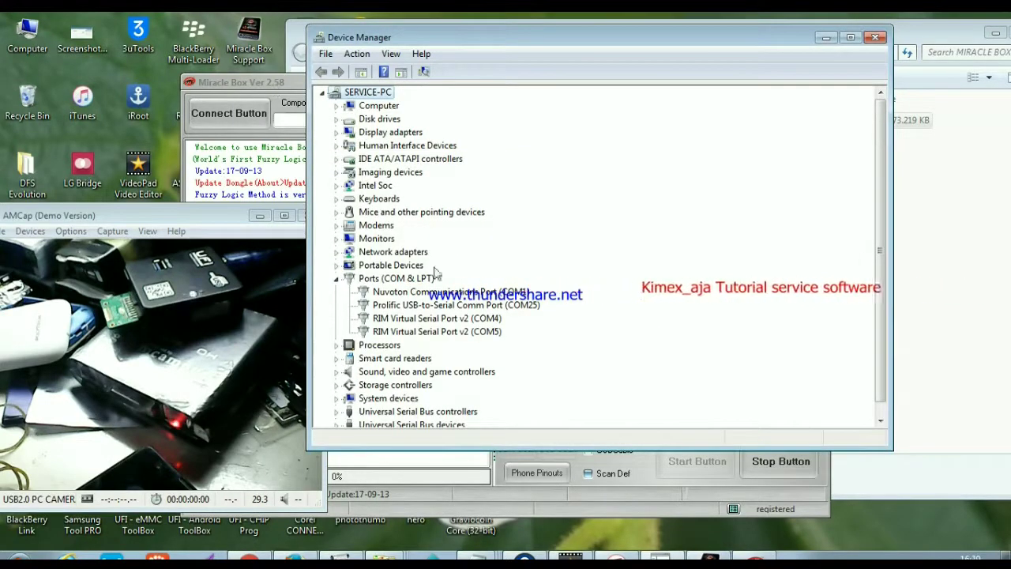
click(472, 304)
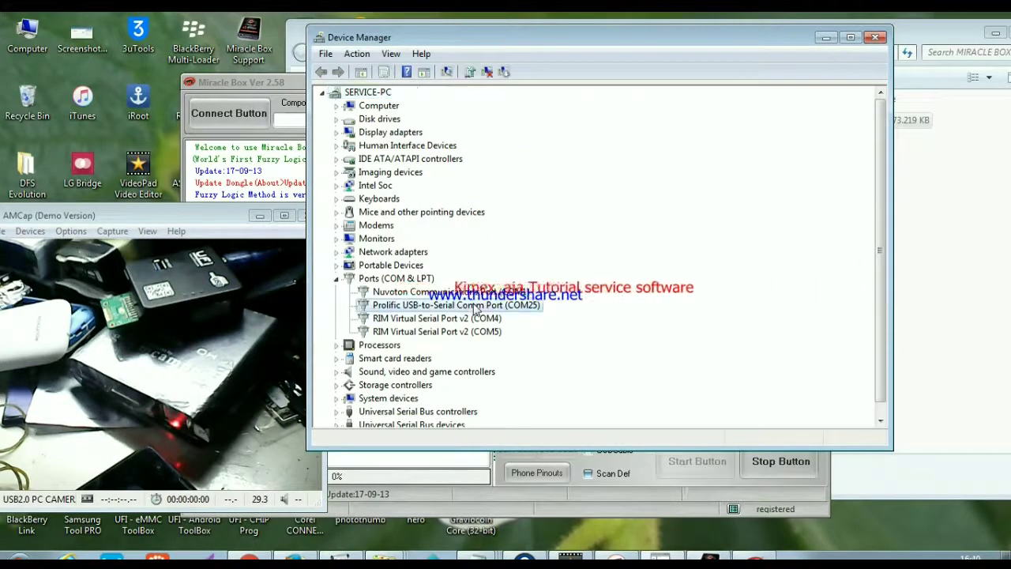
Step: Return to Miracle Box and try several times to check and update the dongle, inspecting the log between attempts
click(292, 82)
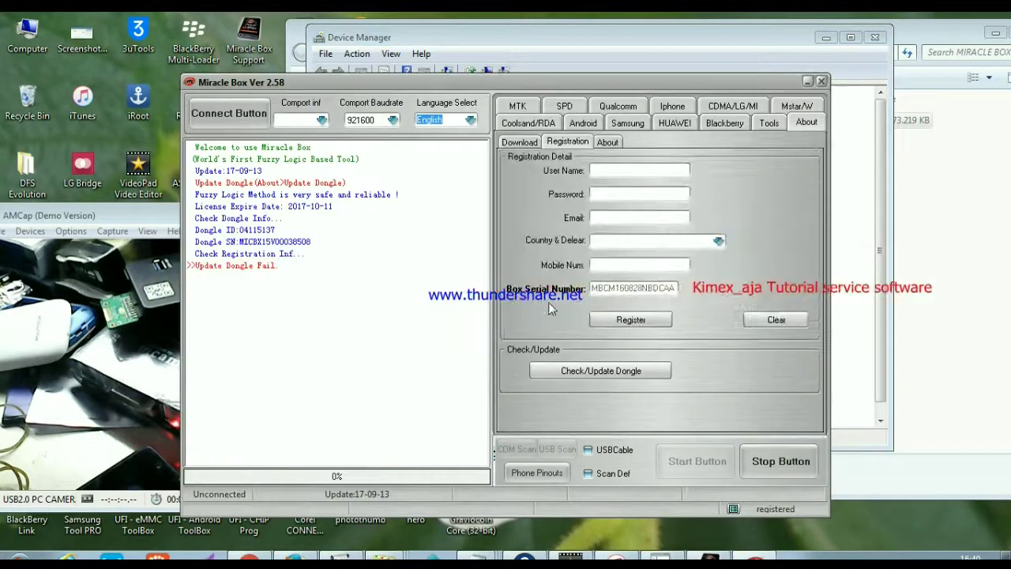
drag(466, 83, 575, 37)
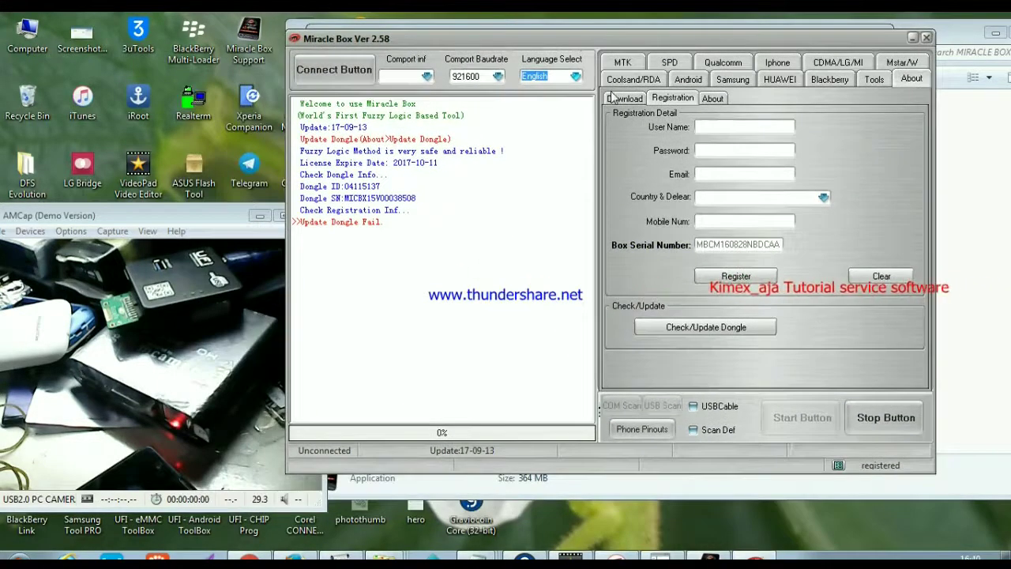
click(707, 328)
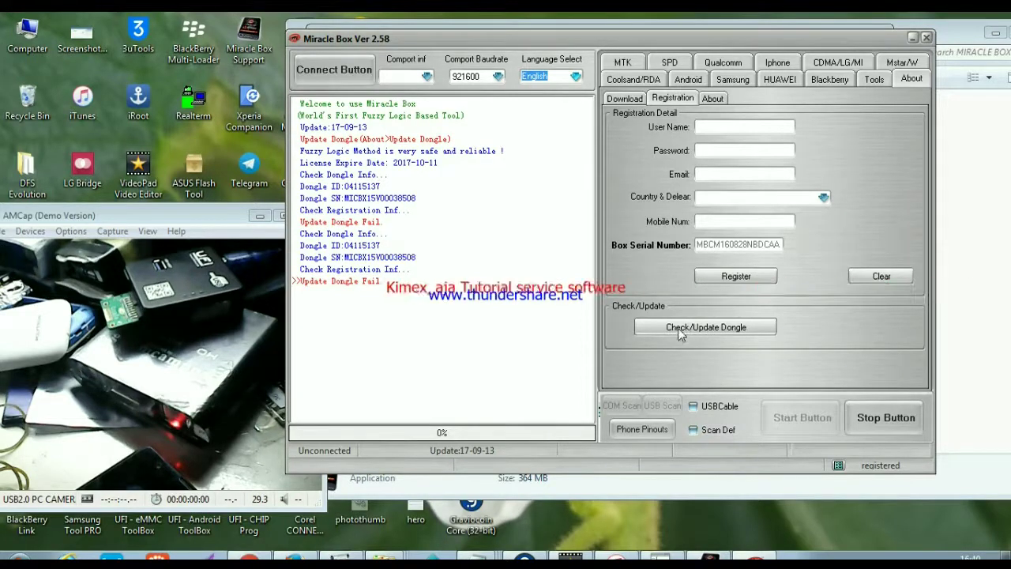
click(697, 324)
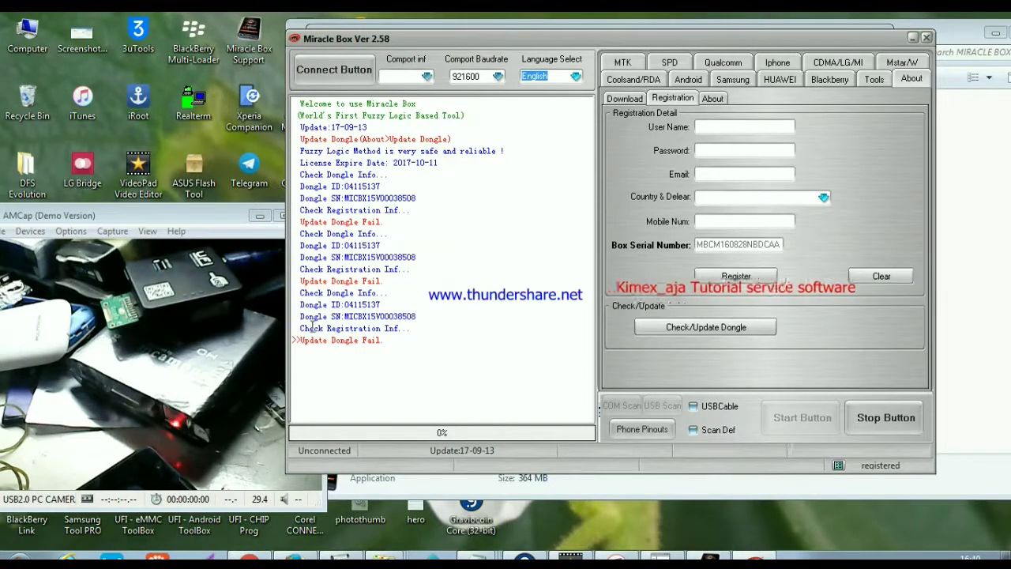
drag(307, 316, 416, 317)
click(478, 329)
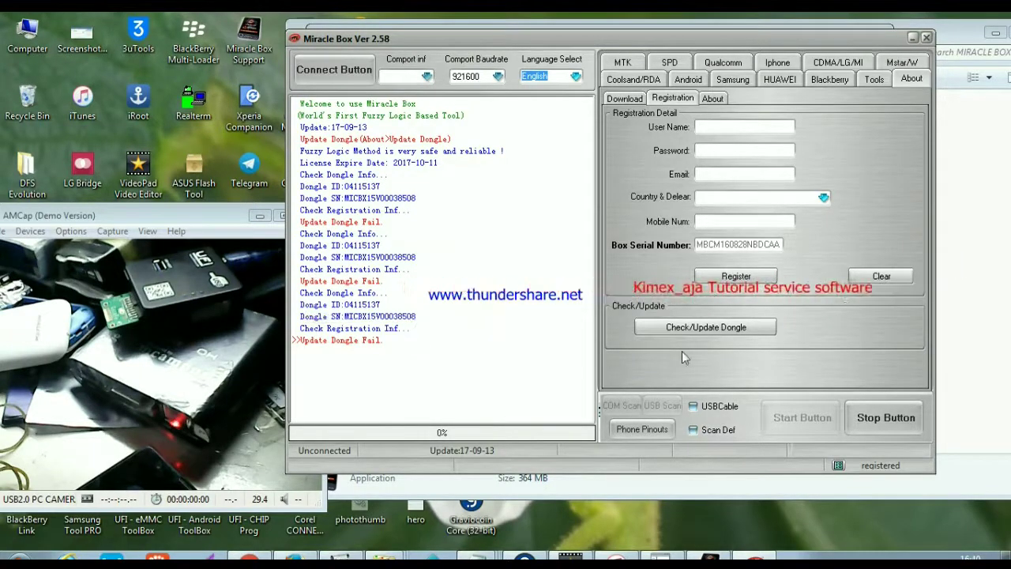
click(691, 330)
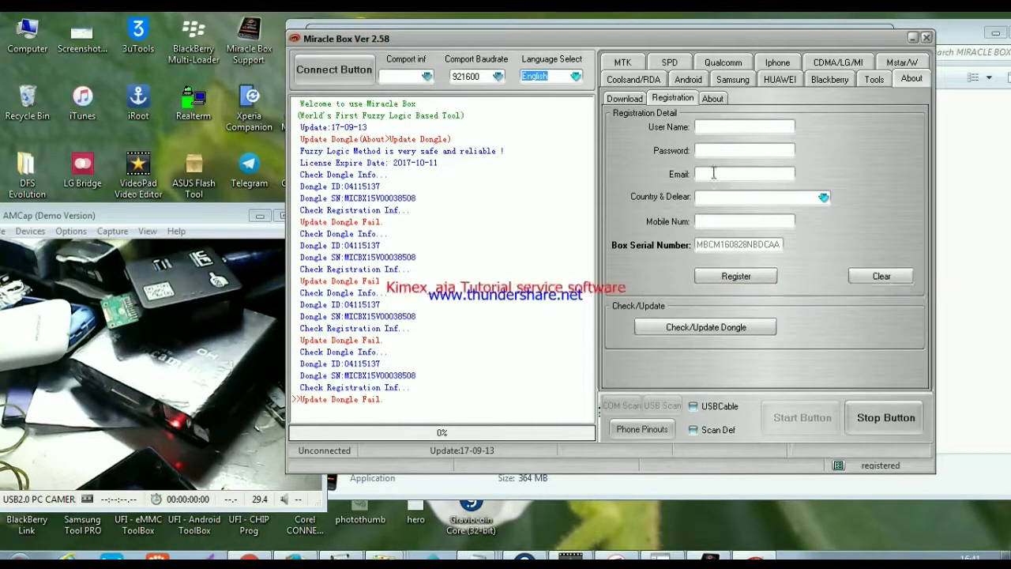
Step: Run the firmware repair from the Miracle Box About page
click(711, 100)
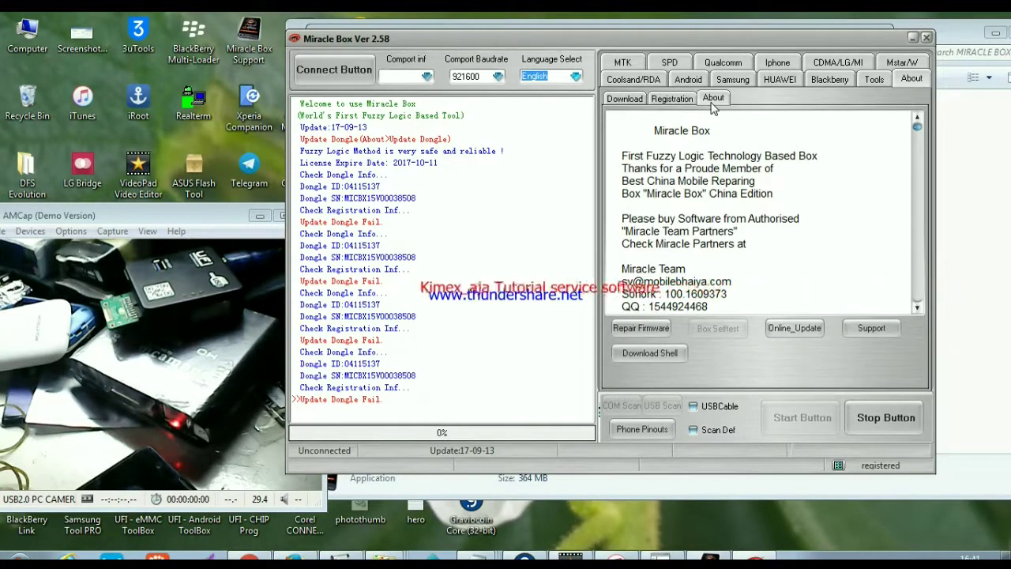
click(646, 329)
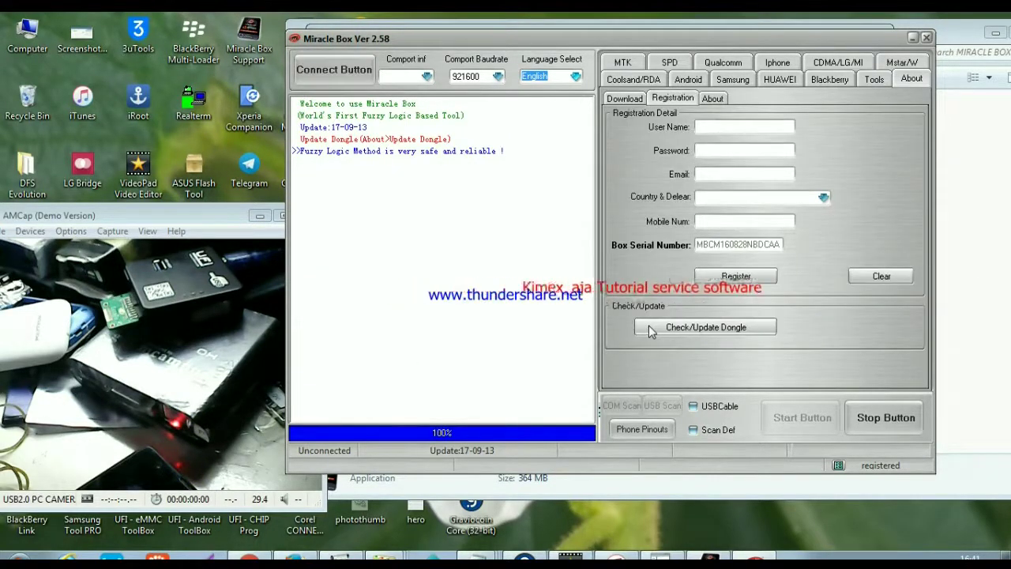
Step: Try the dongle update twice more and examine the server response in the log
click(694, 327)
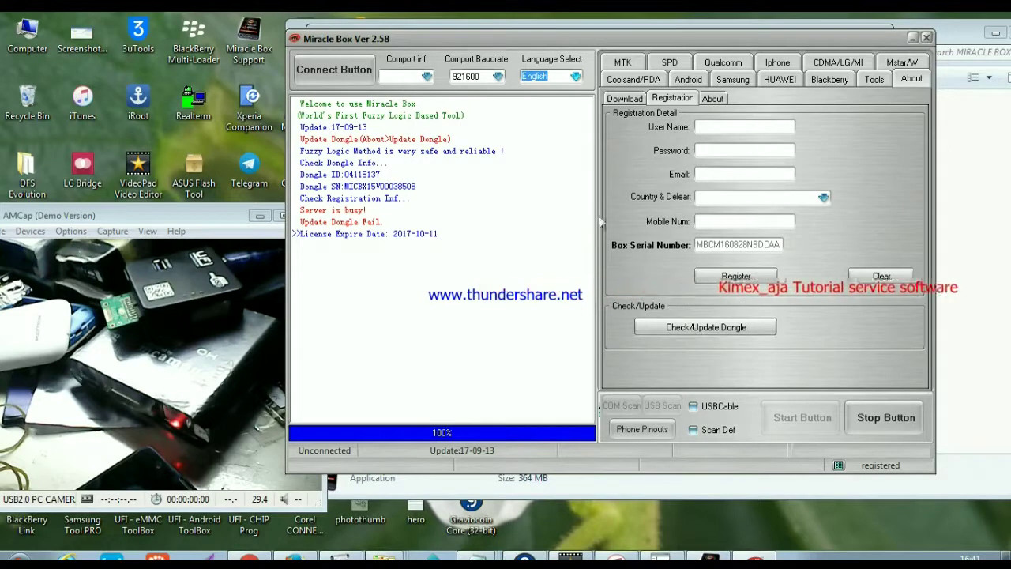
click(697, 327)
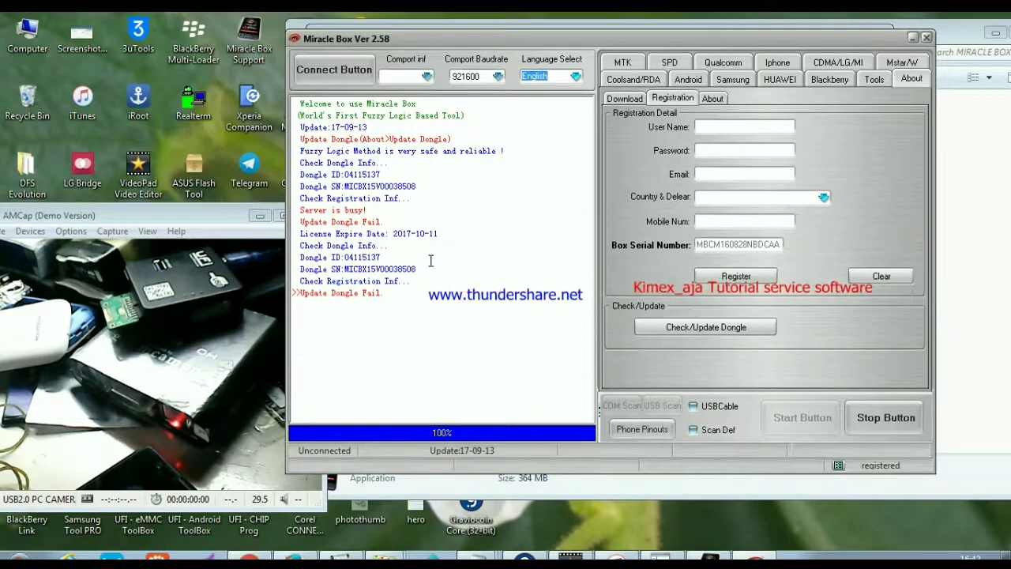
drag(311, 211, 371, 210)
click(409, 215)
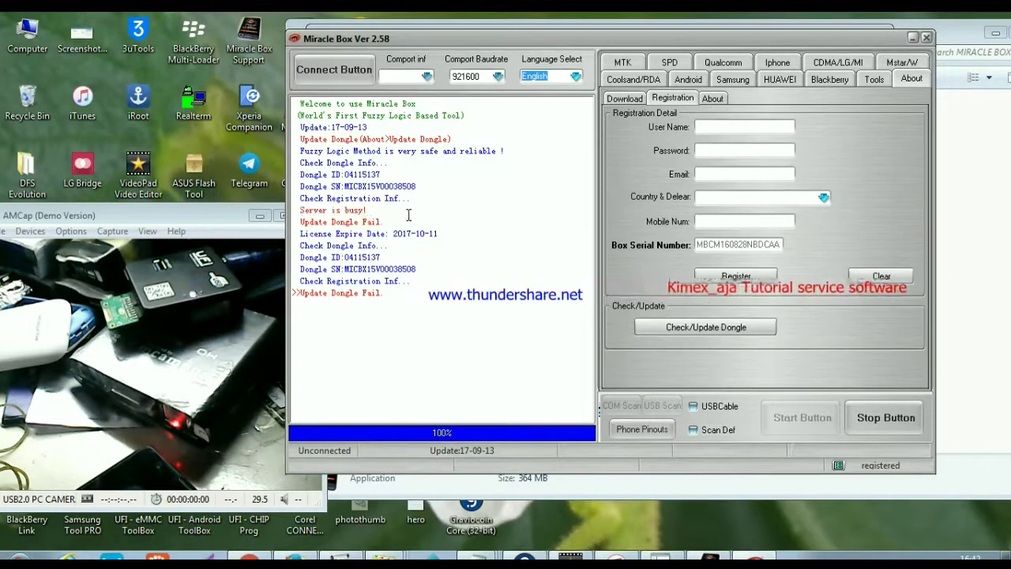
Step: Reconnect to the box and update the dongle
click(333, 71)
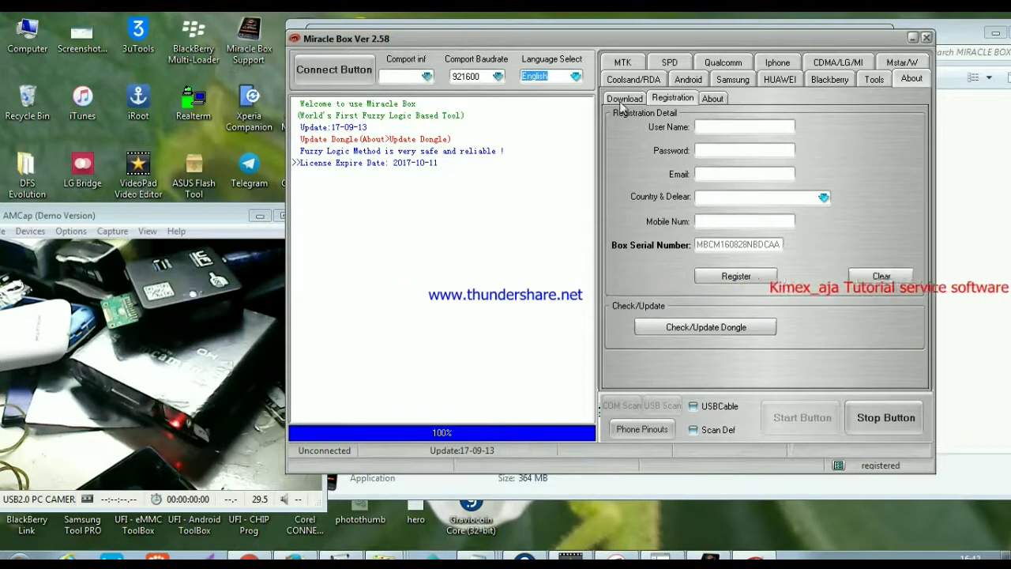
click(692, 327)
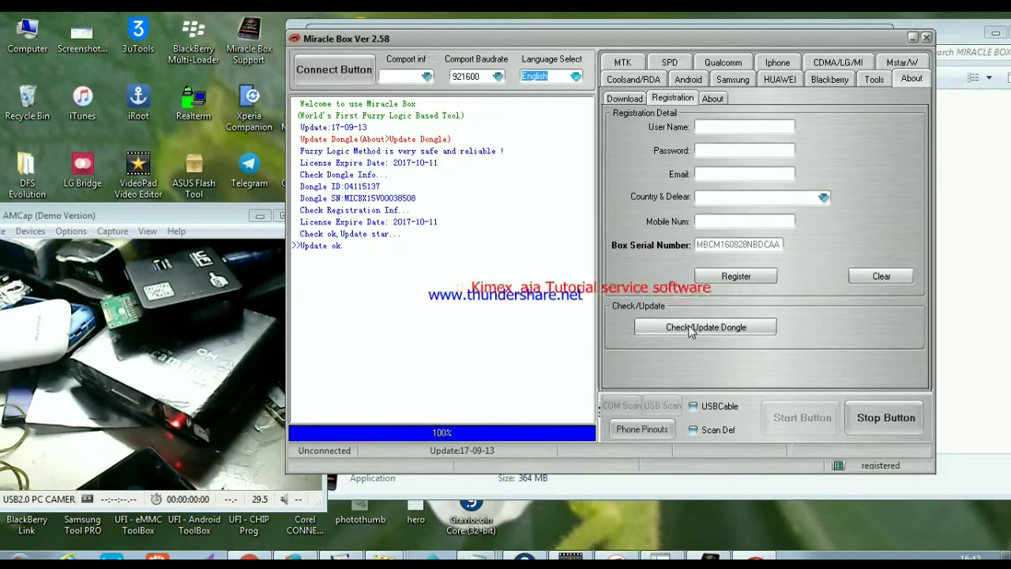
Step: Connect the box in MTK service mode and review the Huawei support entry in the release log
click(623, 98)
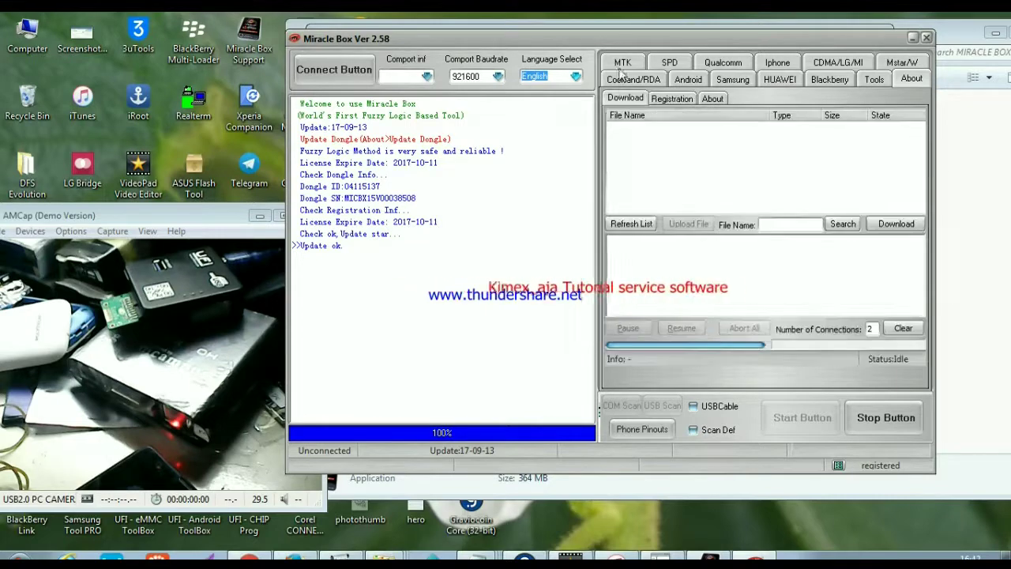
click(622, 62)
click(321, 69)
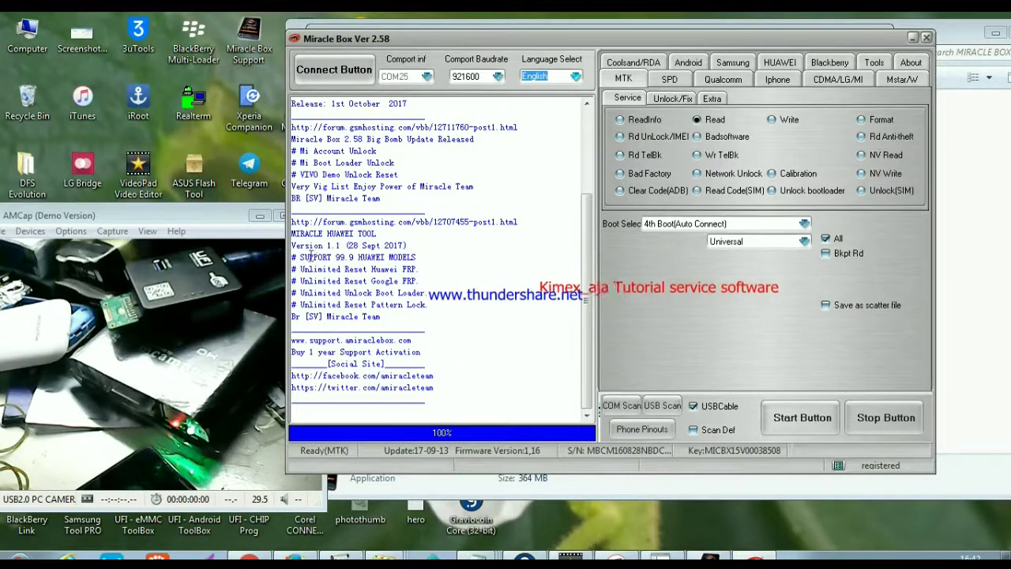
click(311, 257)
click(429, 258)
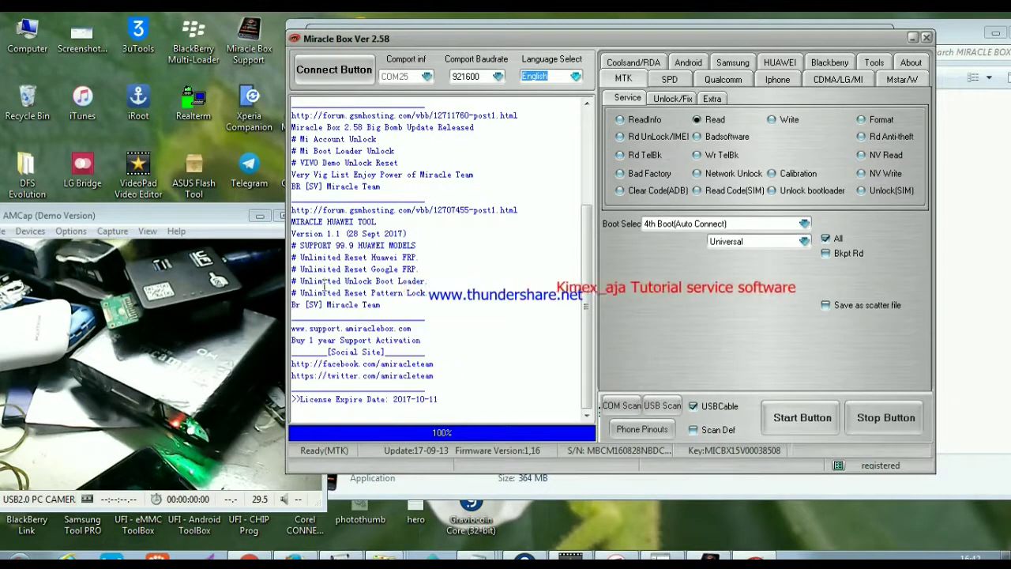
Step: Review the Miracle Huawei Tool version 1.1 entry and the license line in the release log
scroll(455, 274, up, 1)
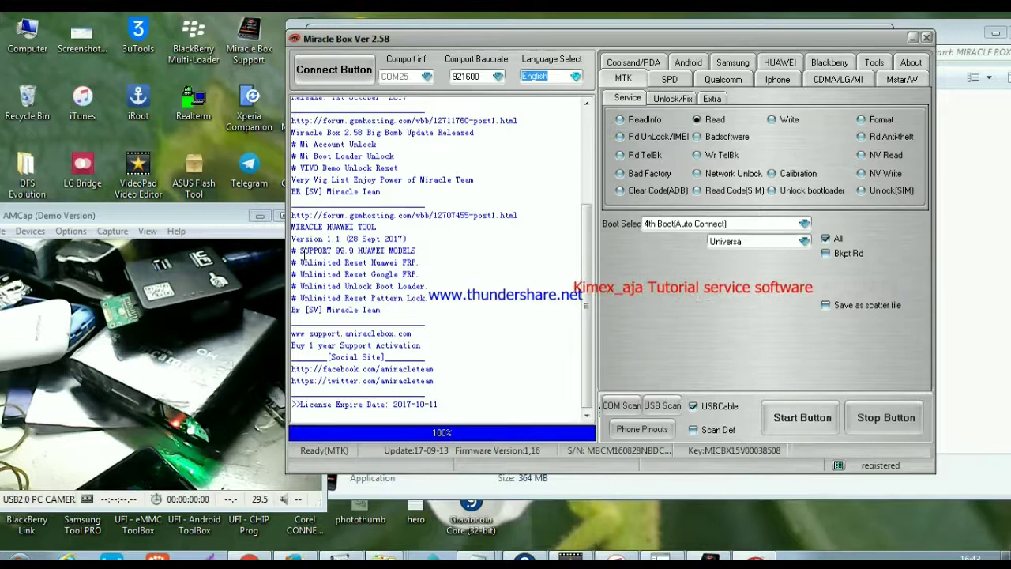
drag(360, 252, 430, 299)
click(458, 286)
drag(301, 229, 407, 238)
click(408, 238)
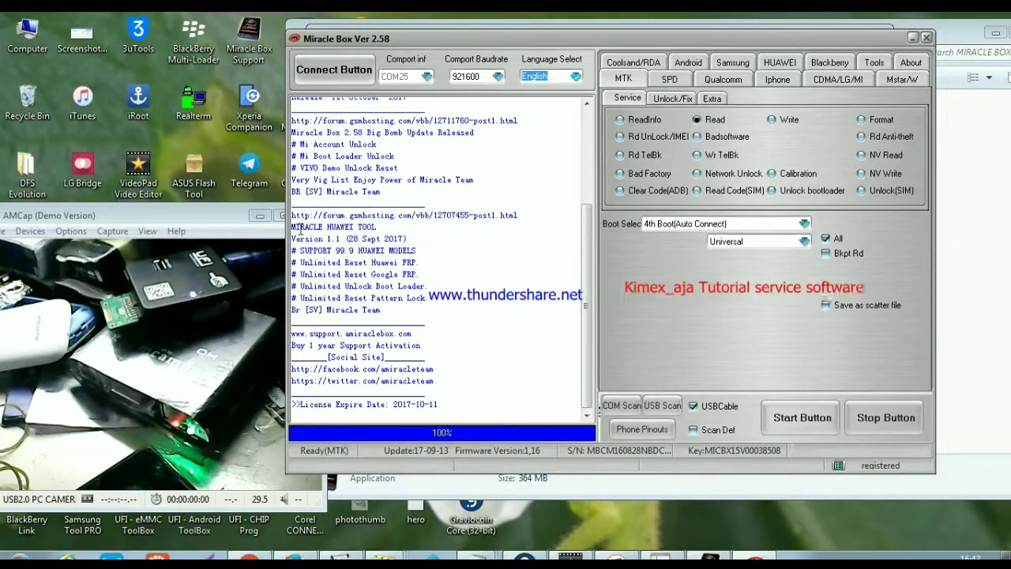
drag(292, 227, 463, 411)
click(430, 357)
Step: Look through the Qualcomm service's Unlock, Repair, Flashing, Read/format flash and Extra functions
drag(454, 39, 499, 47)
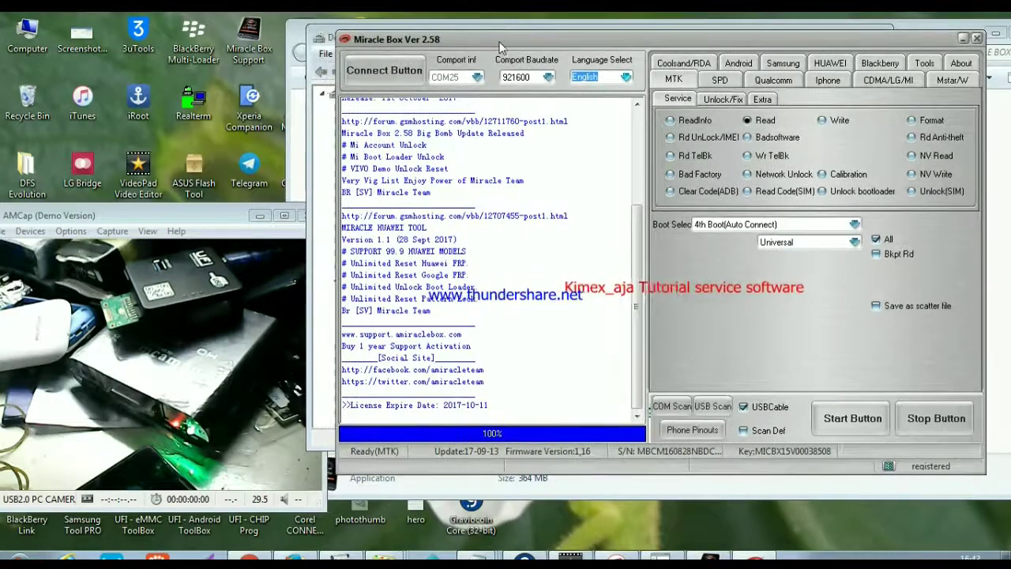
click(332, 118)
click(943, 51)
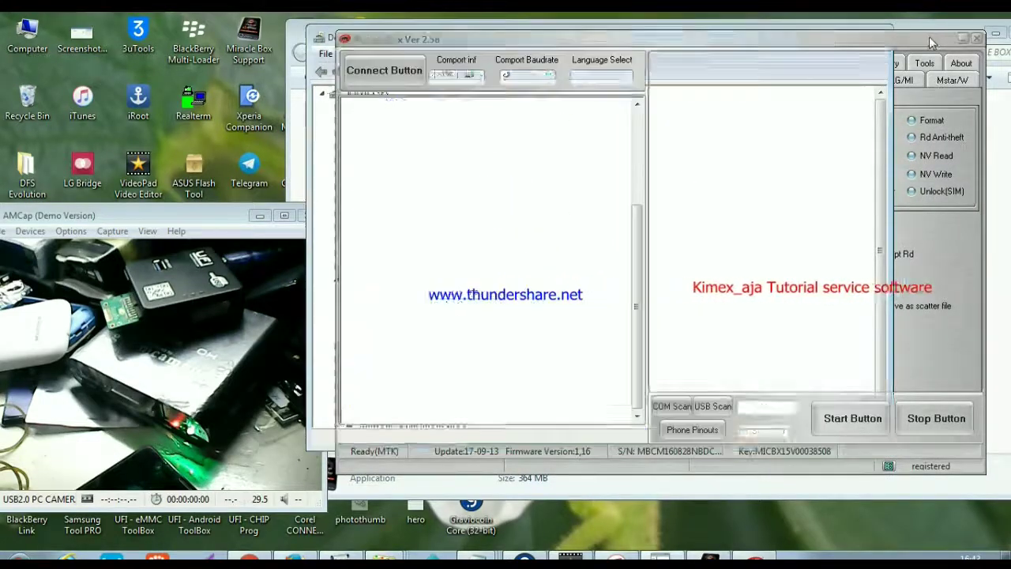
click(758, 85)
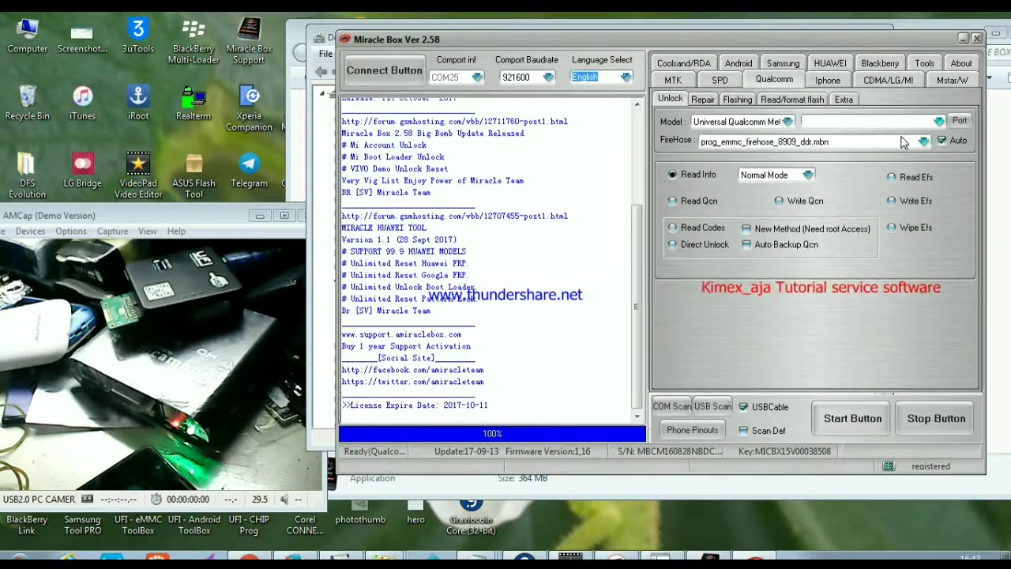
click(705, 102)
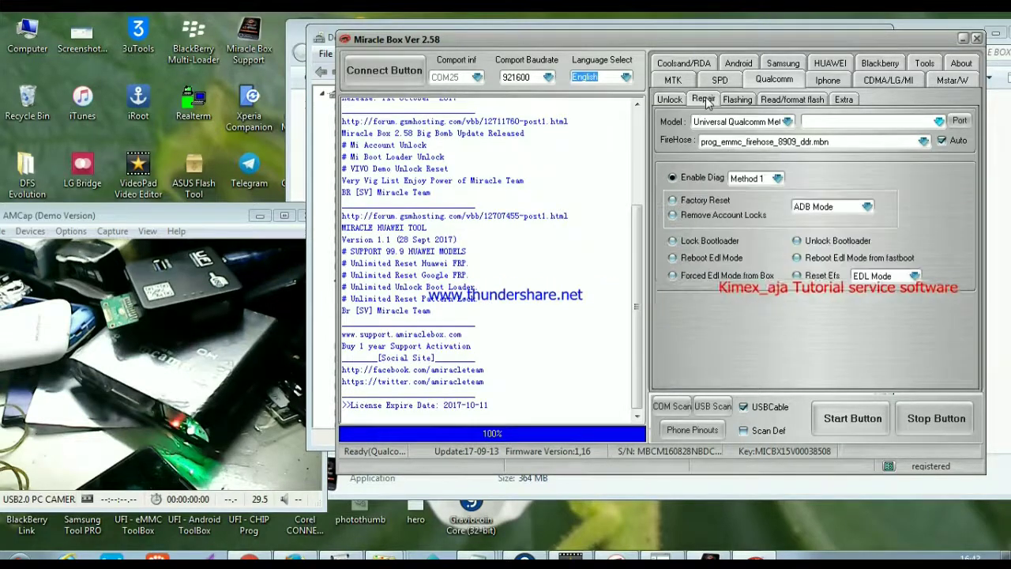
click(737, 100)
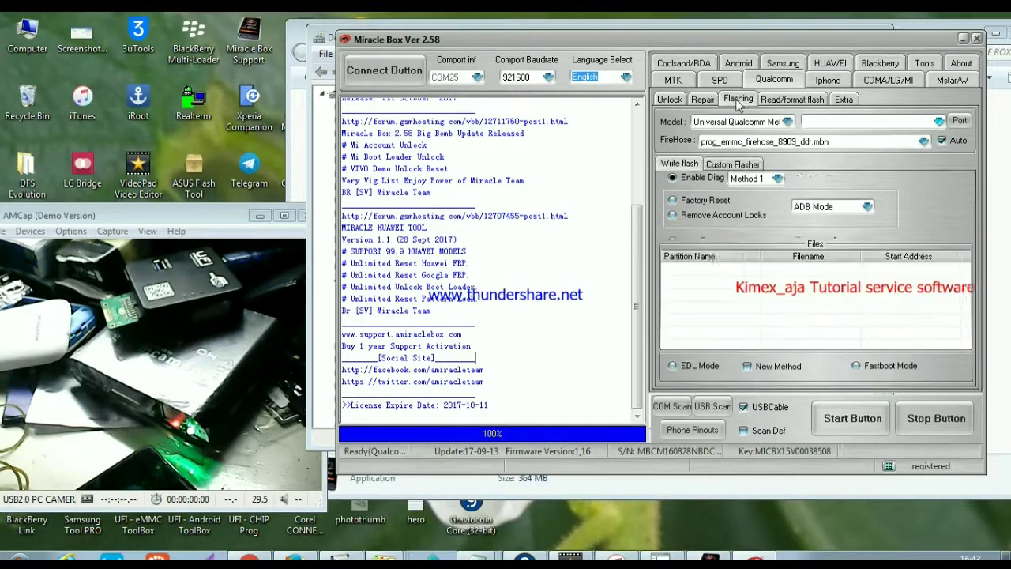
click(792, 100)
click(844, 100)
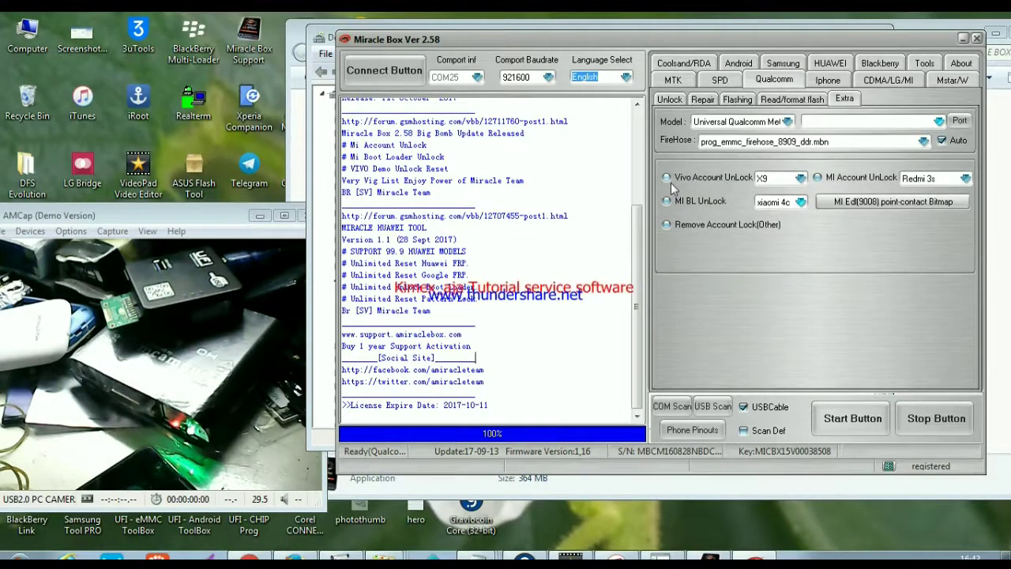
Step: Examine the supported models for Vivo account unlock, MI BL unlock and MI account unlock among the Qualcomm extras
click(804, 178)
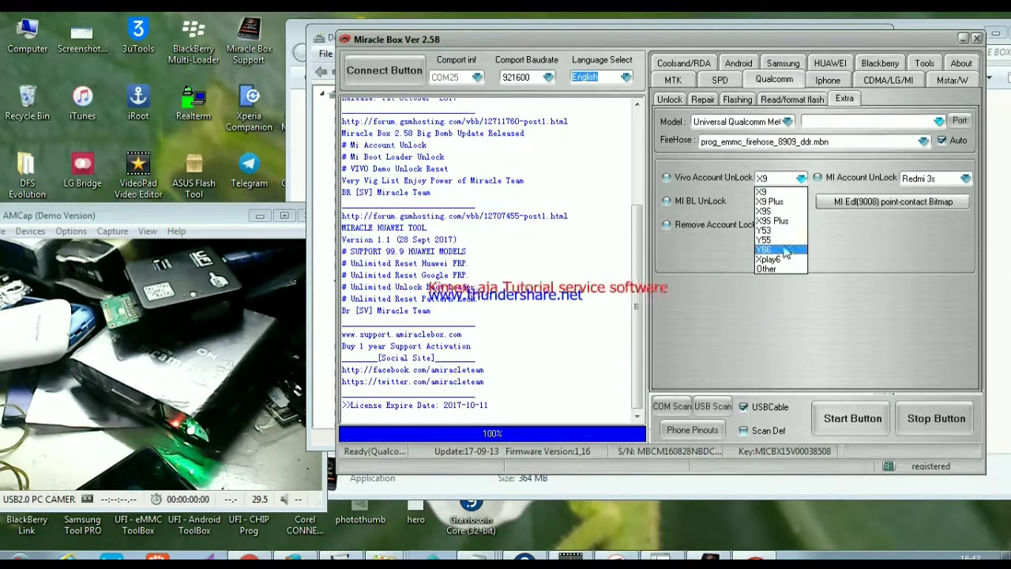
click(681, 204)
click(674, 203)
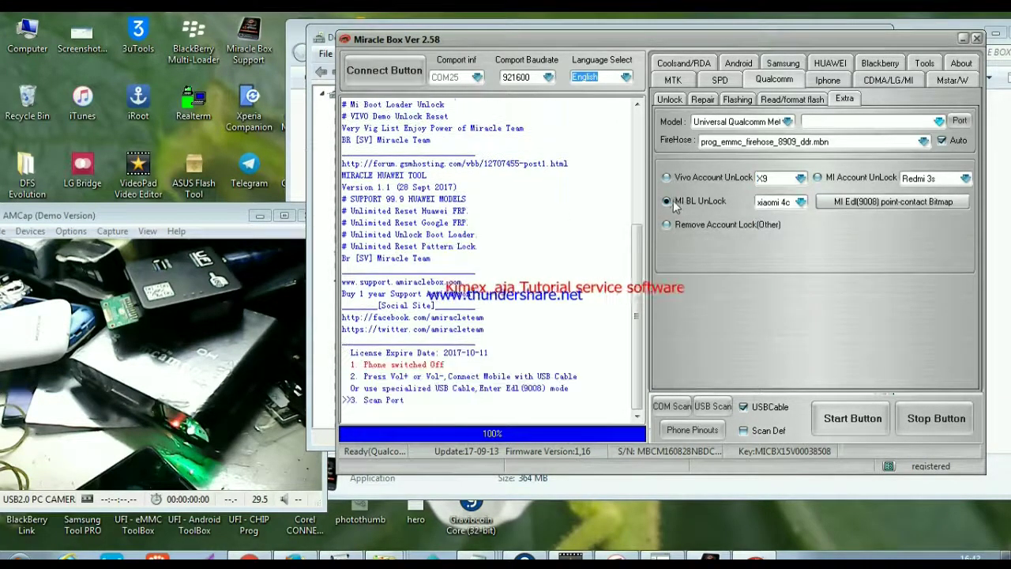
click(800, 202)
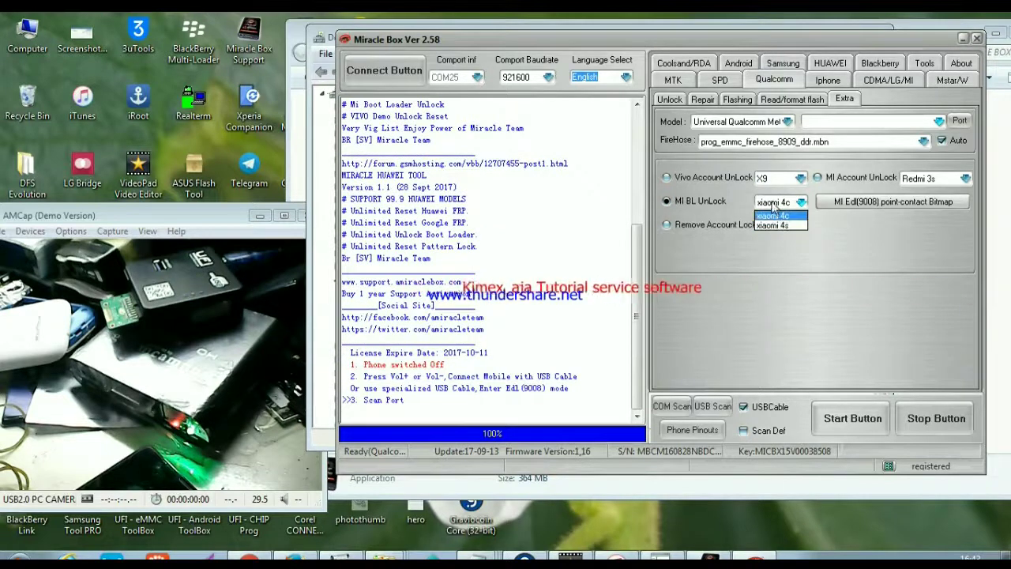
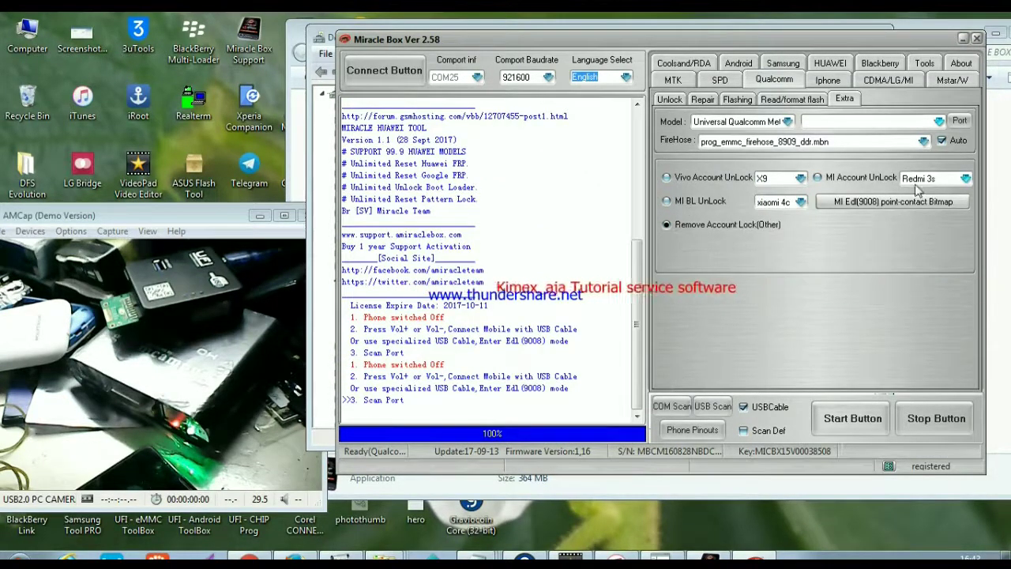
click(964, 178)
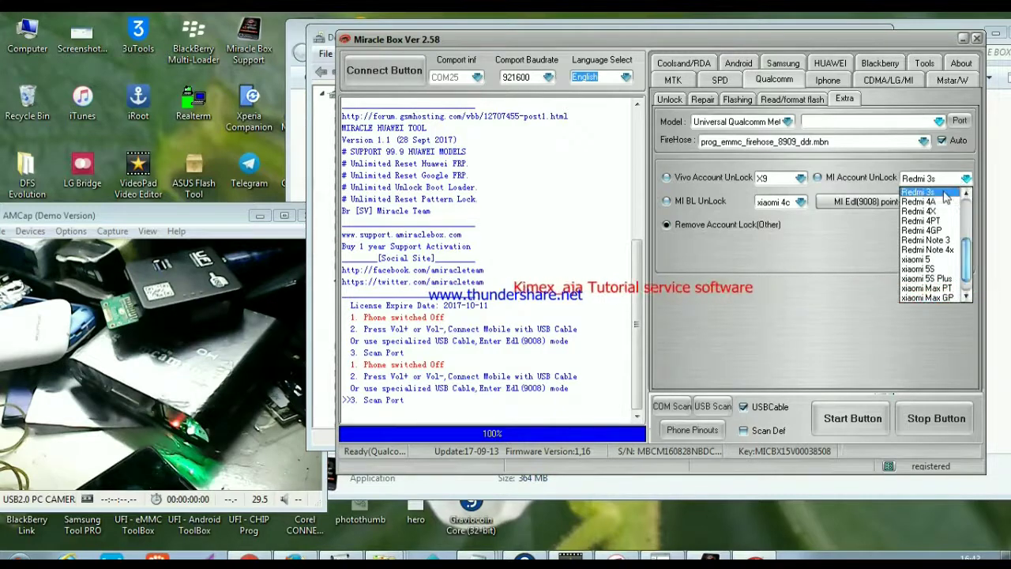
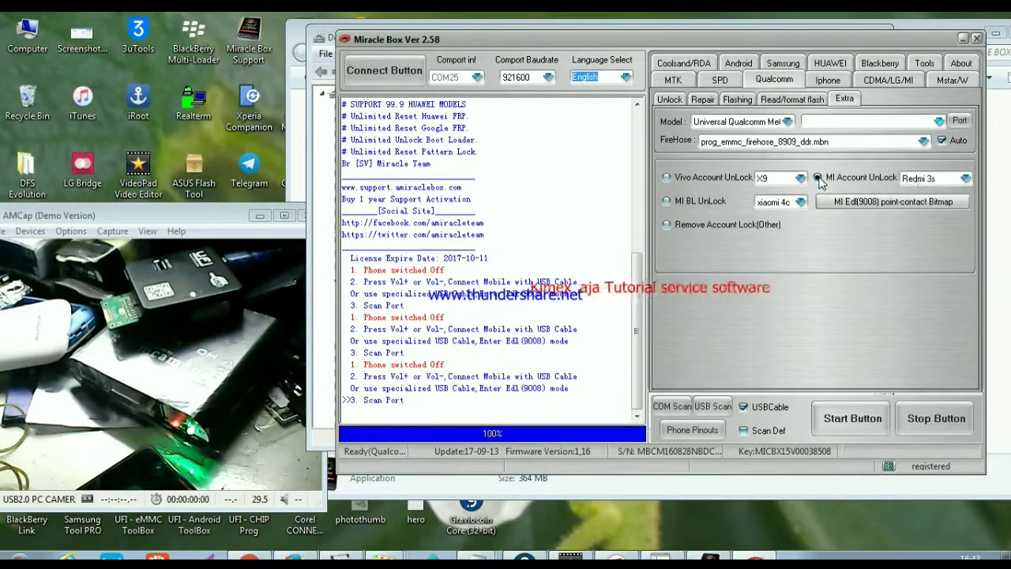
click(964, 179)
scroll(957, 261, down, 5)
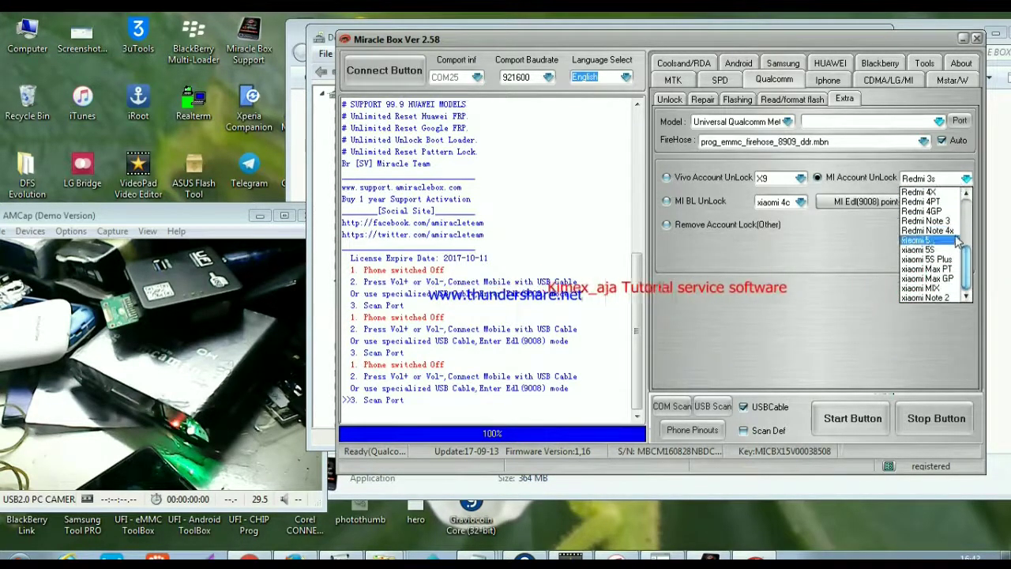
scroll(957, 261, up, 4)
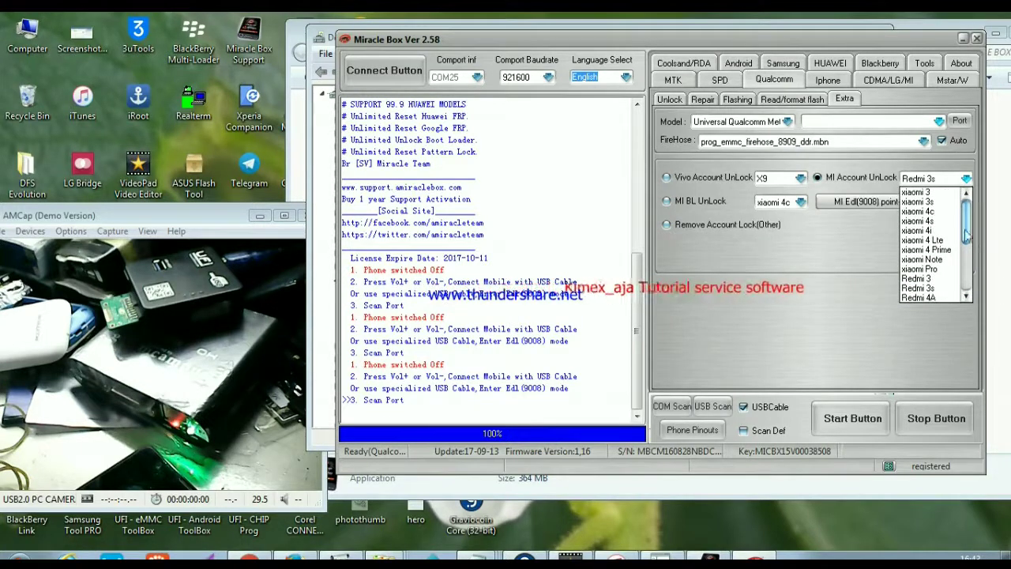
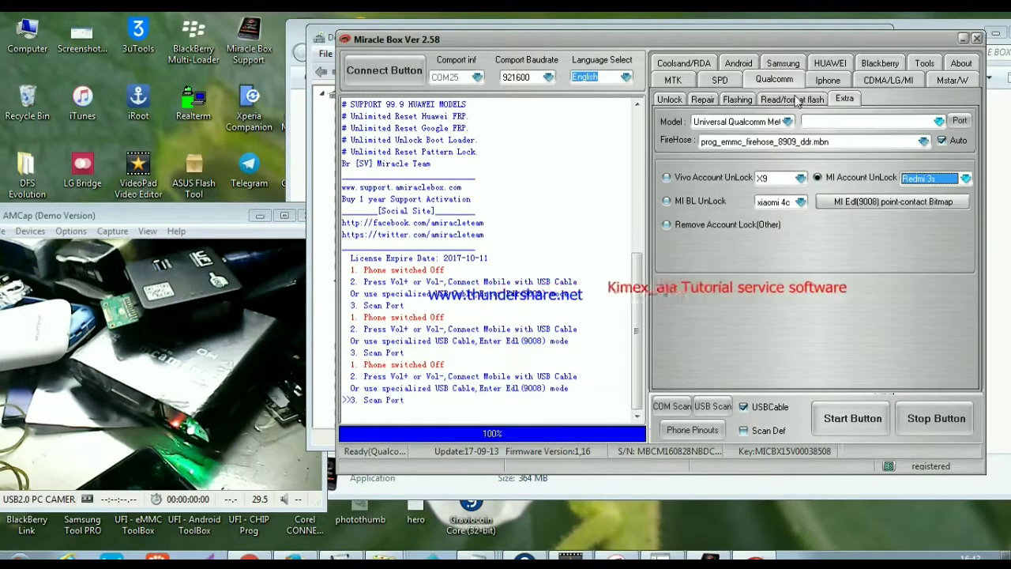
Step: Go back through the Qualcomm function pages to Unlock and view the Iphone service options
click(796, 100)
key(Left)
key(Left)
key(Left)
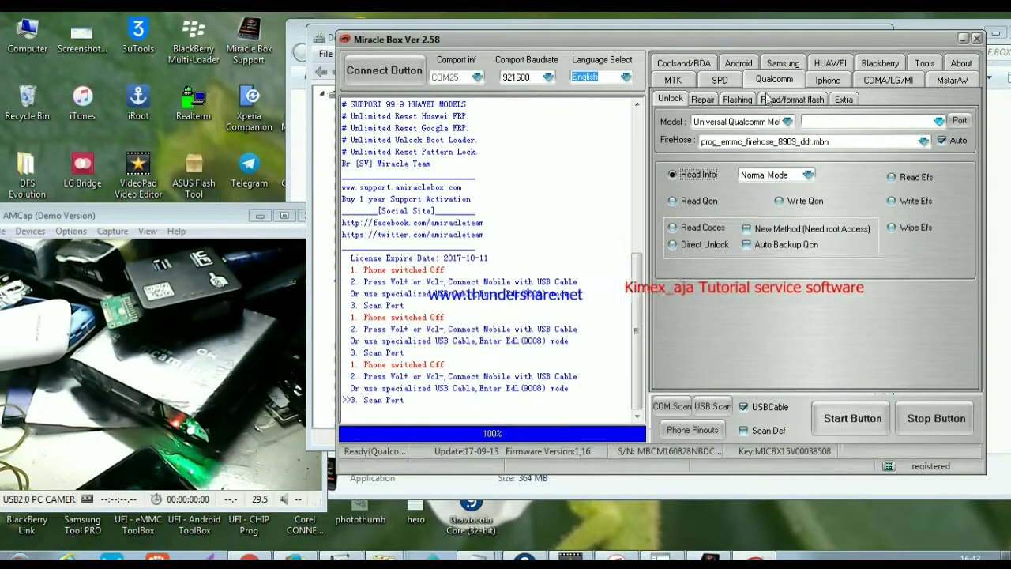
click(828, 83)
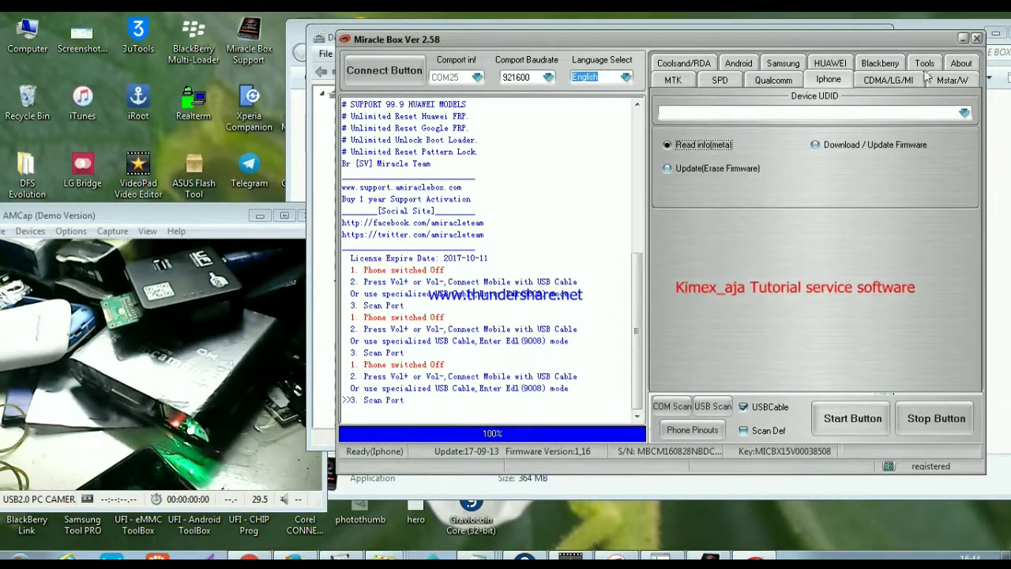
click(924, 67)
Step: Set the boot selection of the MTK service to 8th Boot(MT65xx & MT67xx/8127)
click(675, 68)
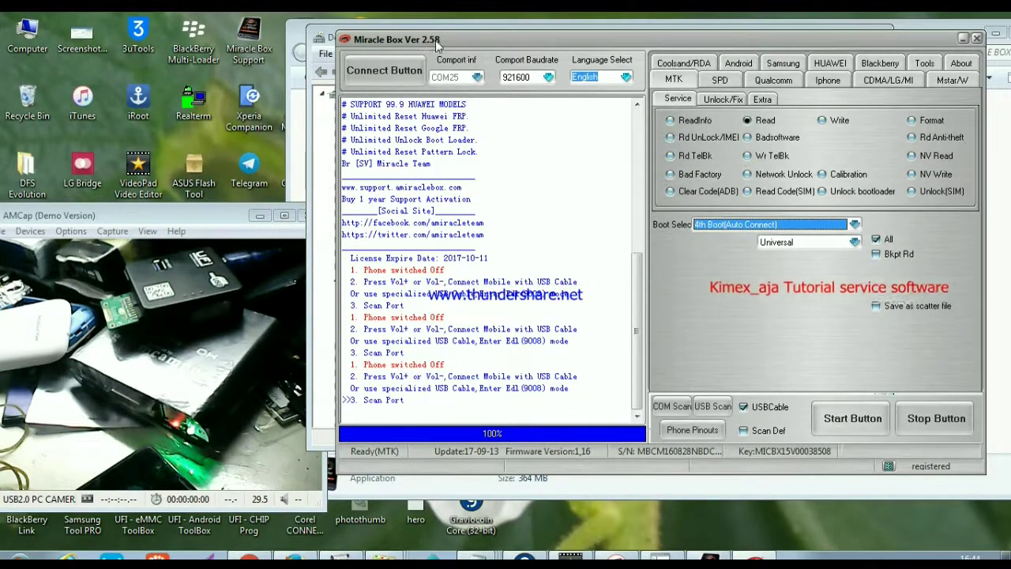
key(Down)
key(Down)
key(Down)
key(Down)
mouse_move(639, 280)
mouse_down()
mouse_move(638, 254)
mouse_move(638, 284)
mouse_up()
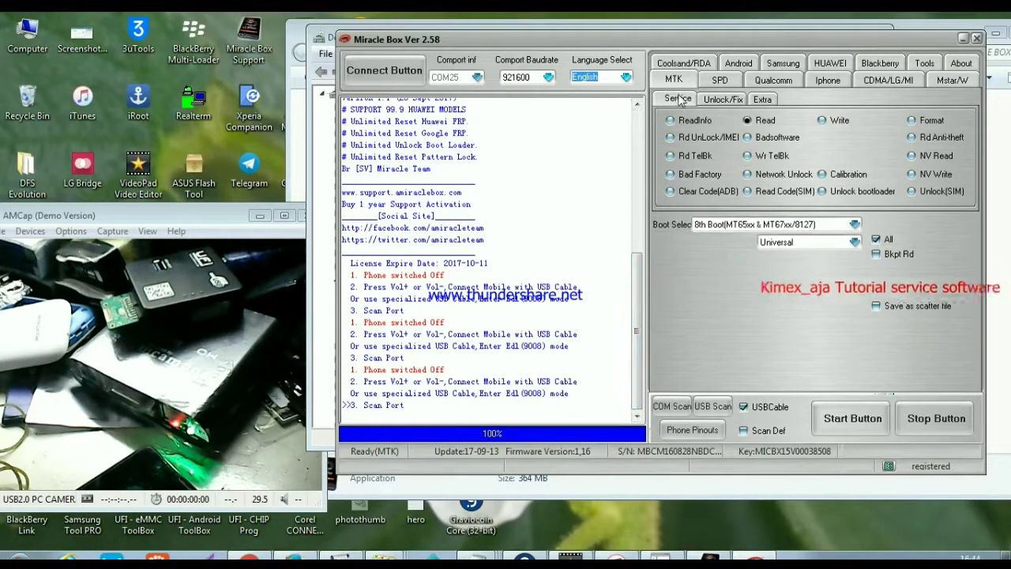
Step: Look through the Android service's ADB, ADB(extra), Fastboot, Intel and Xiaomi functions
click(737, 65)
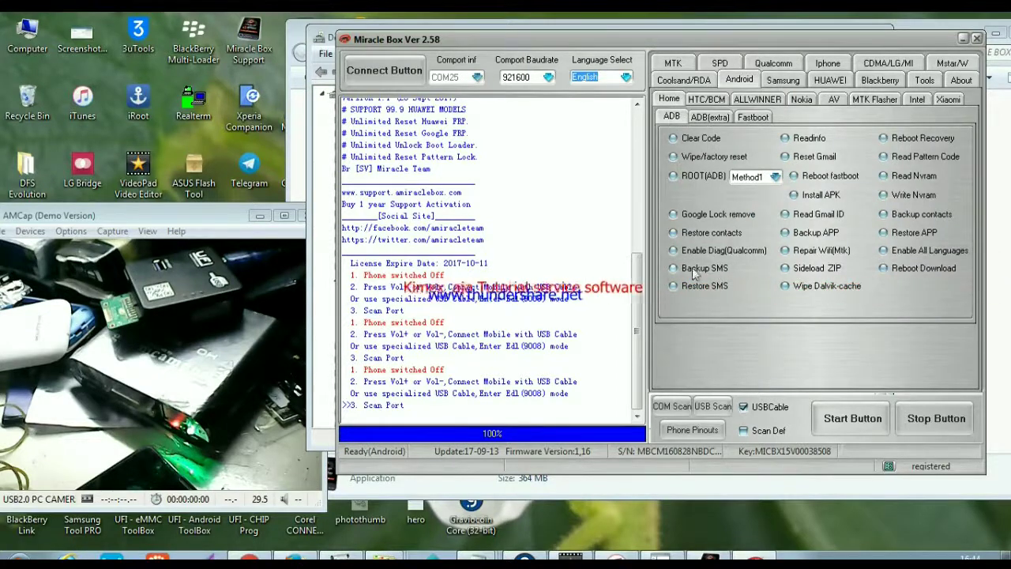
click(710, 117)
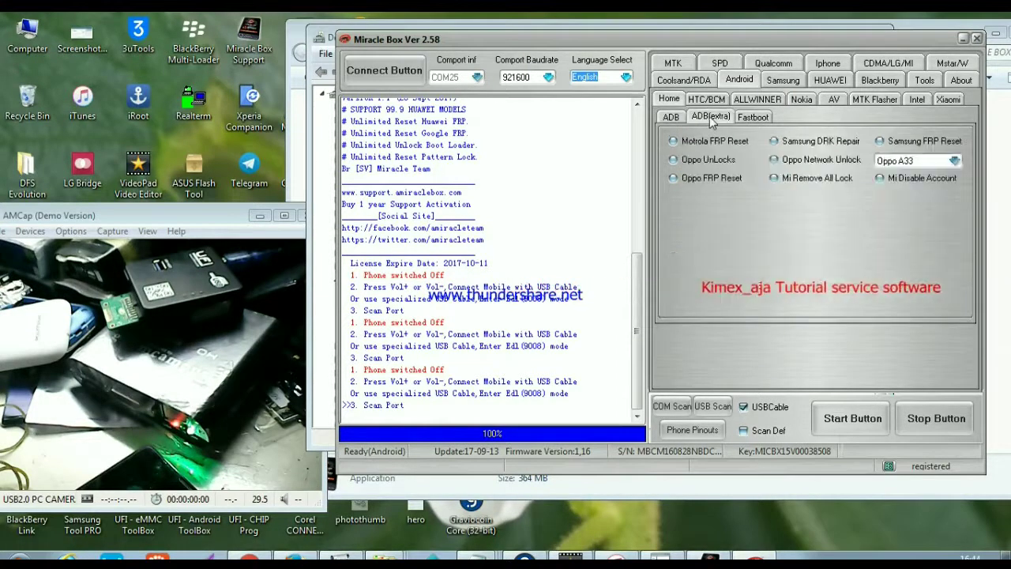
click(755, 118)
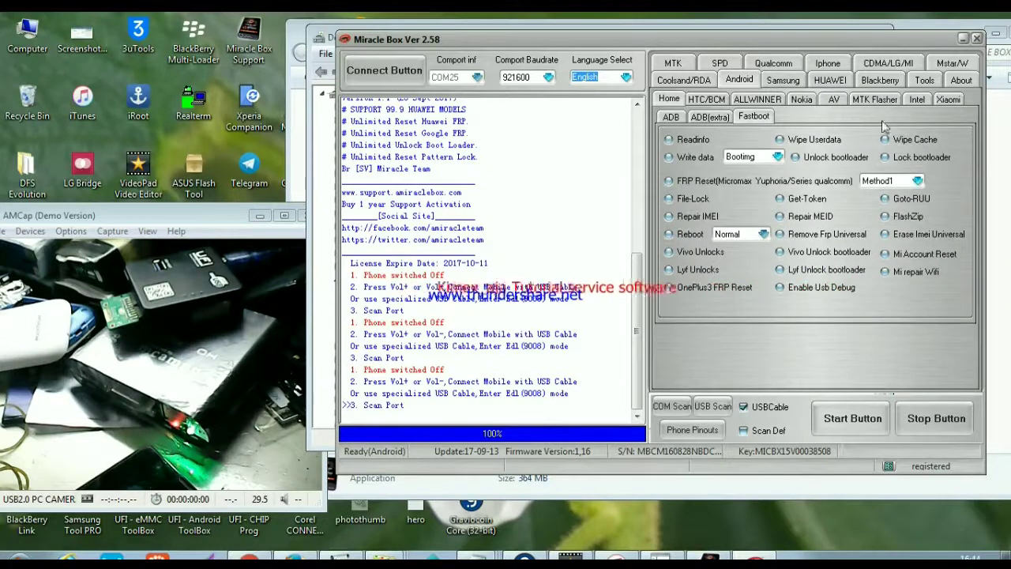
click(916, 101)
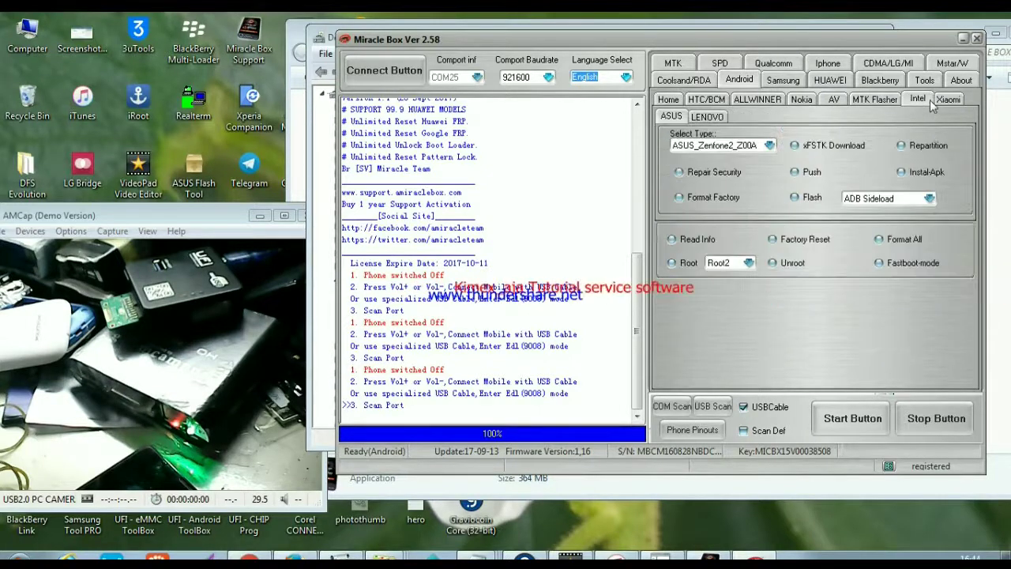
click(948, 103)
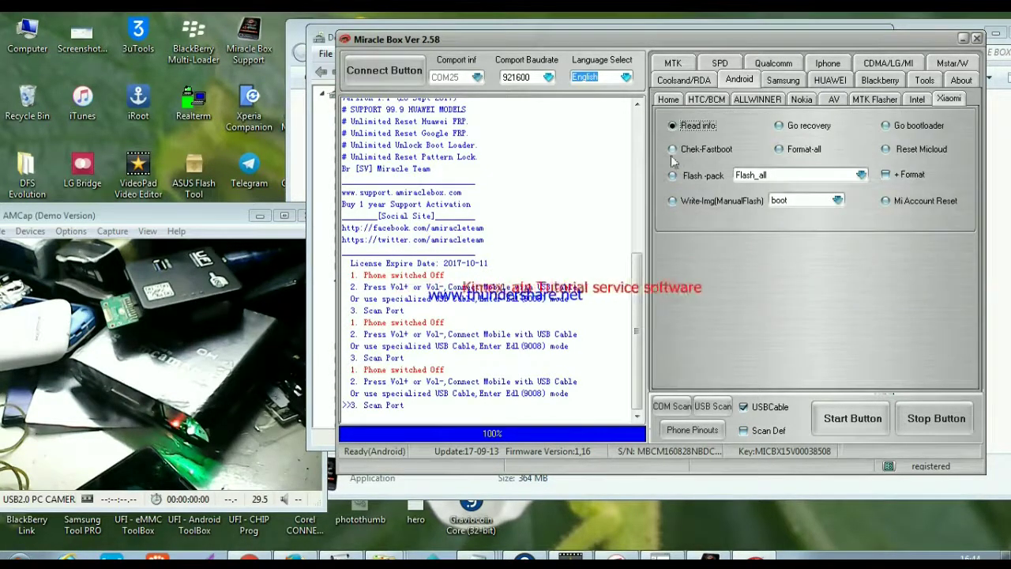
click(914, 101)
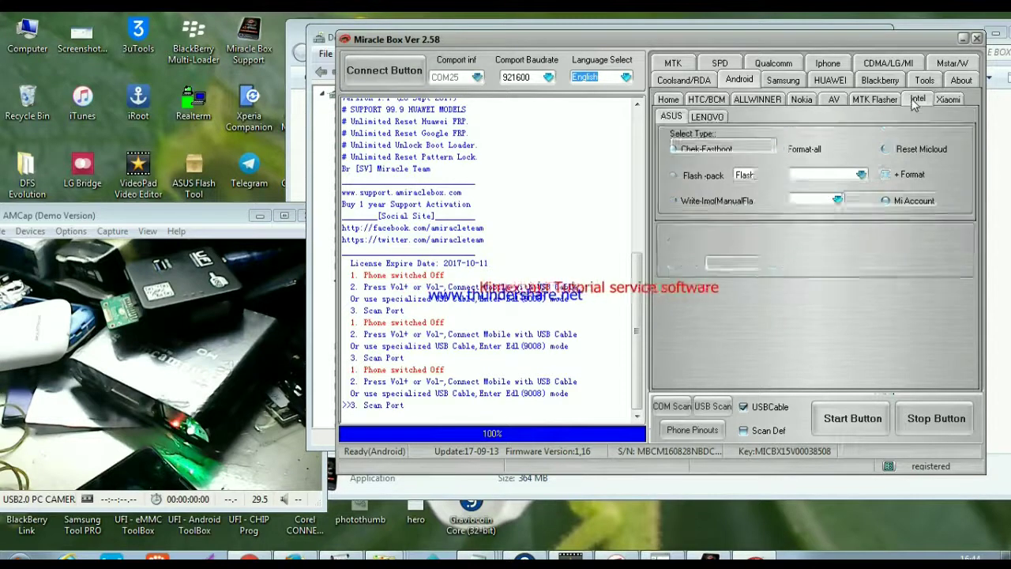
Step: Revisit the Iphone service and the Qualcomm Unlock options
click(924, 82)
click(832, 68)
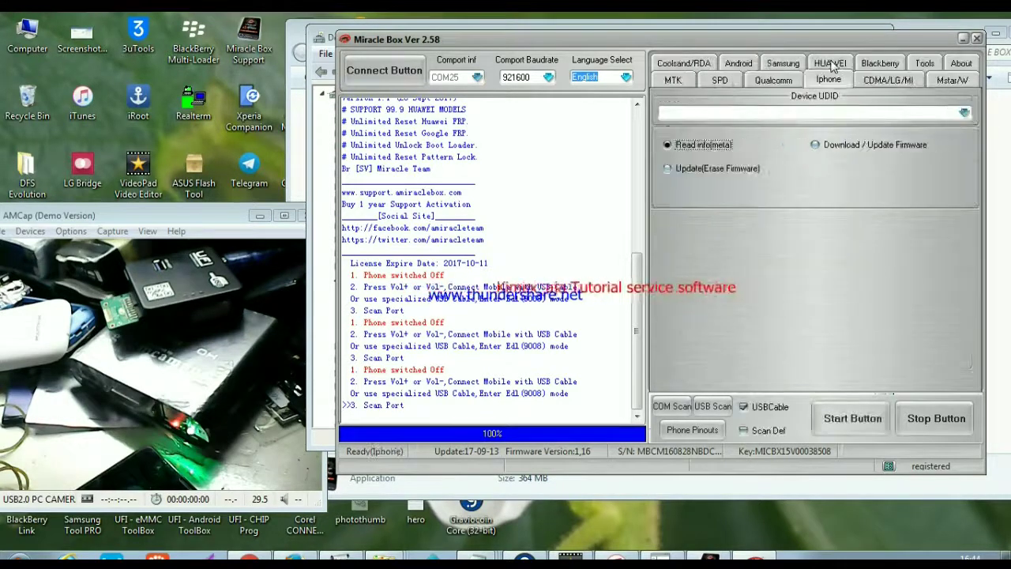
click(750, 68)
click(774, 68)
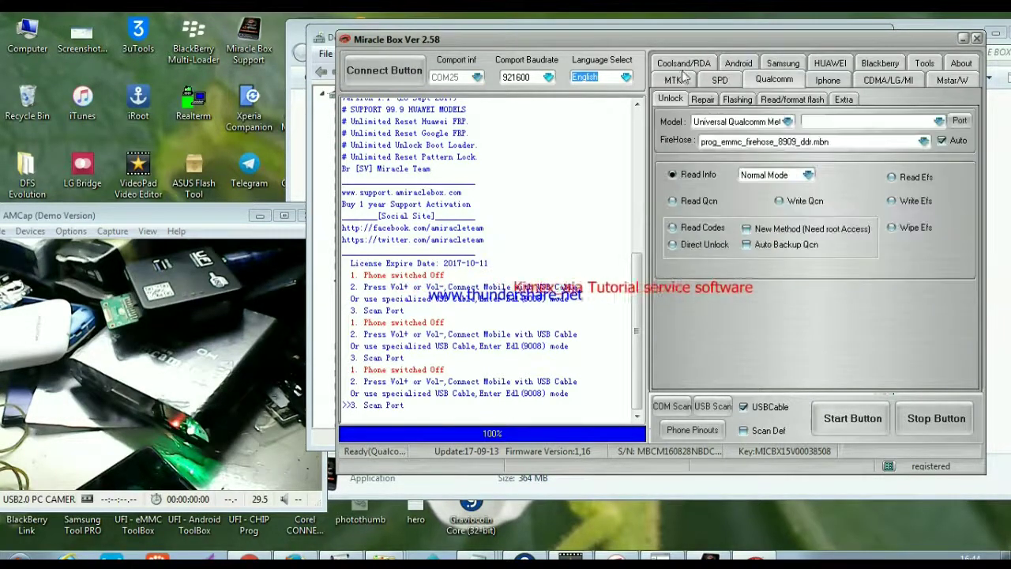
Step: Switch to the Coolsand/RDA service and reconnect to the box
click(677, 75)
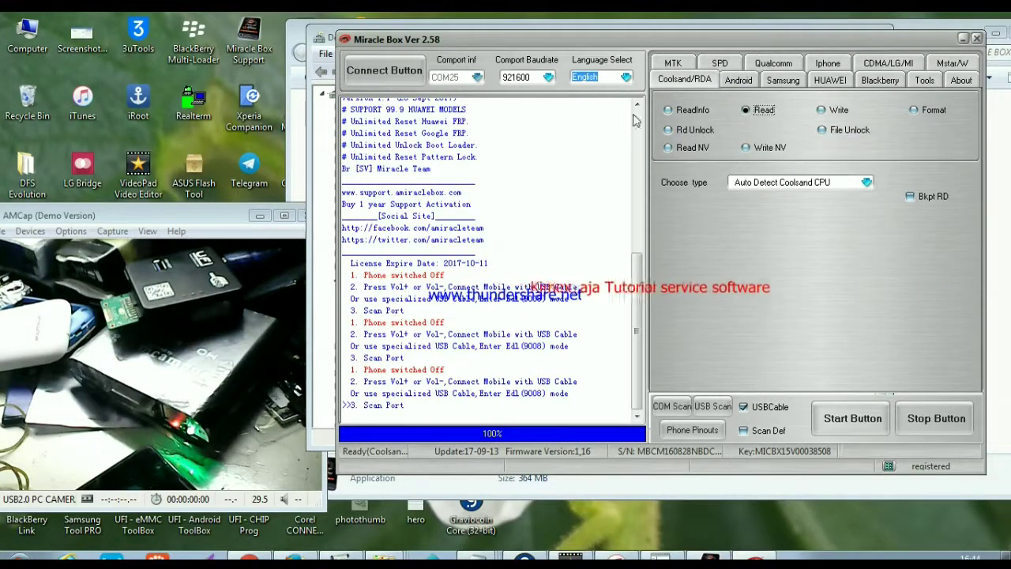
click(384, 71)
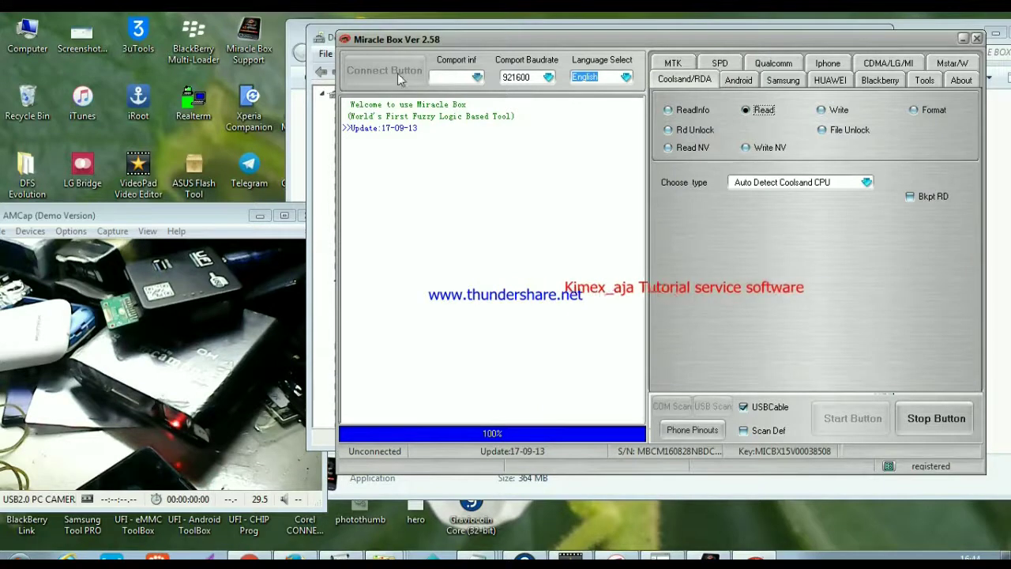